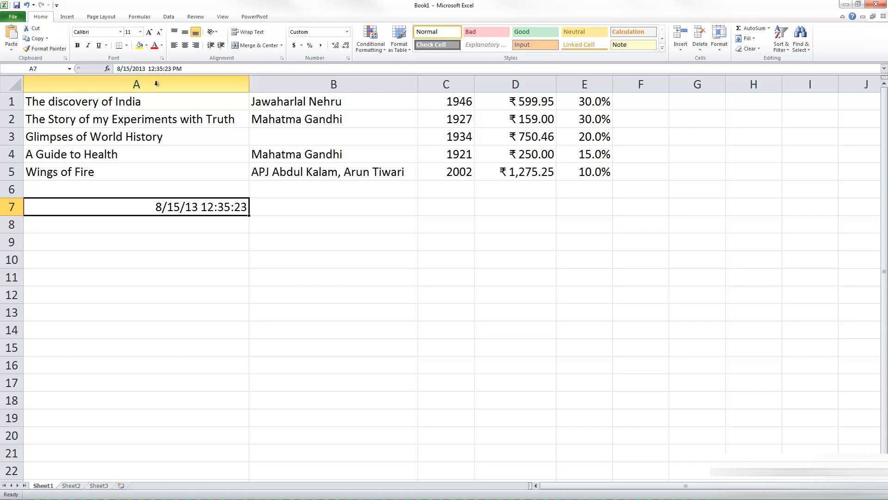
Insert a blank column before the whole book titles column A and undo the insertion
right_click(157, 84)
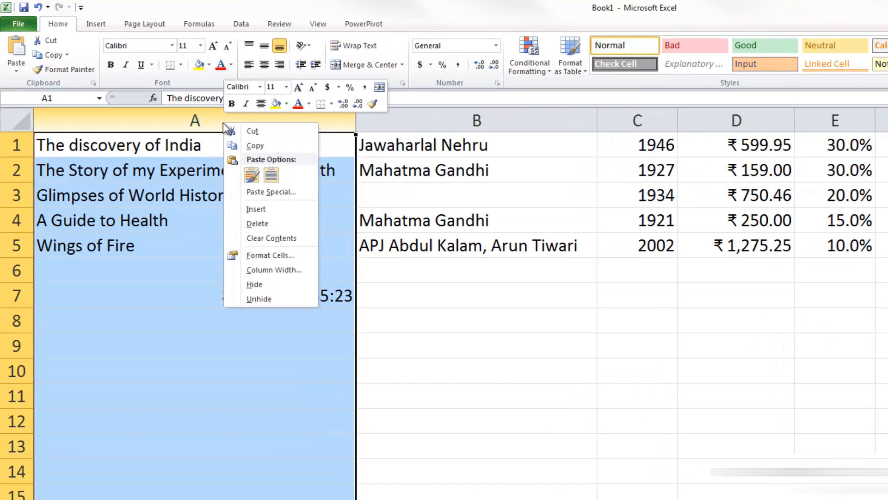
click(269, 215)
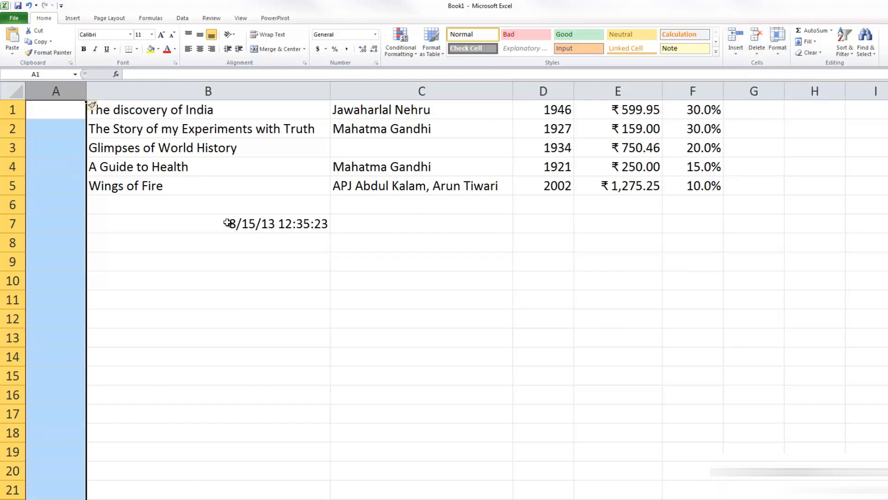
key(ctrl+z)
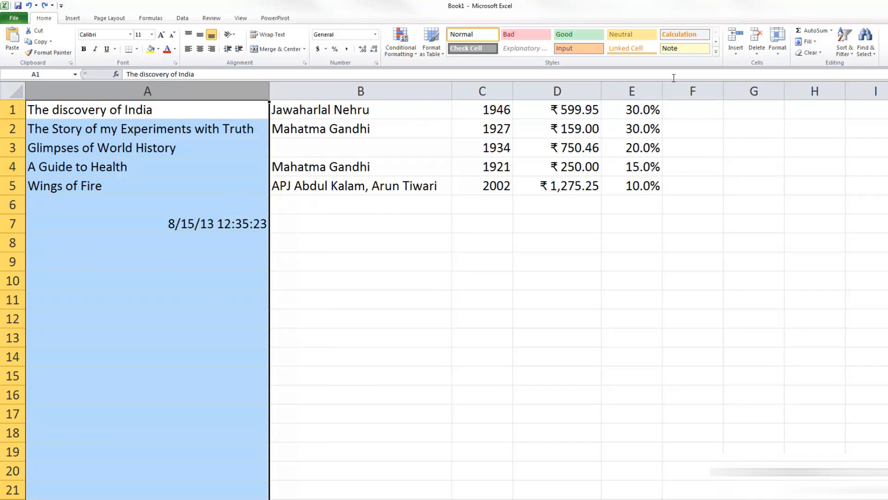
Insert a sheet column before column A, working from the single cell A1
click(265, 109)
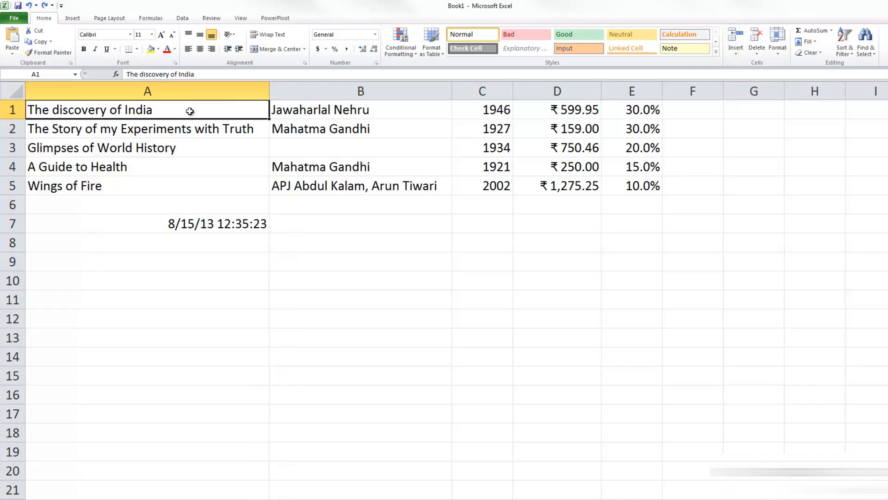
click(739, 55)
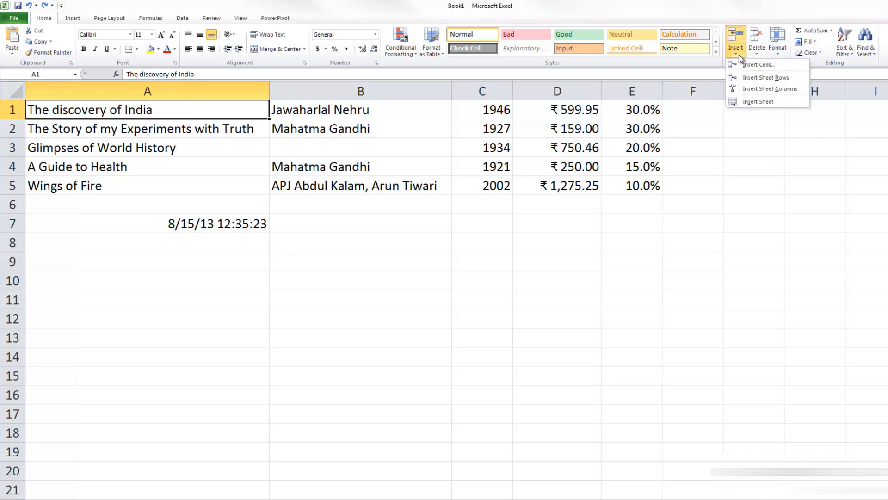
click(773, 89)
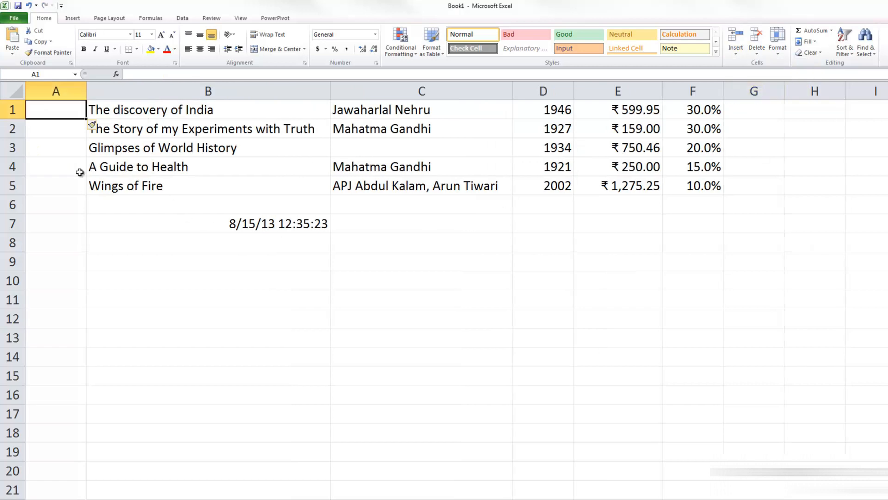
click(142, 111)
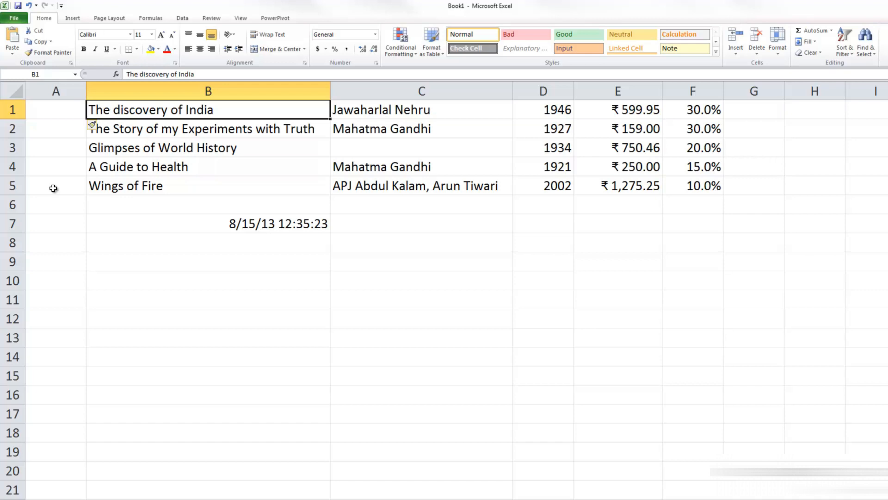
Undo the last column insertion so the book titles move back to column A
right_click(190, 91)
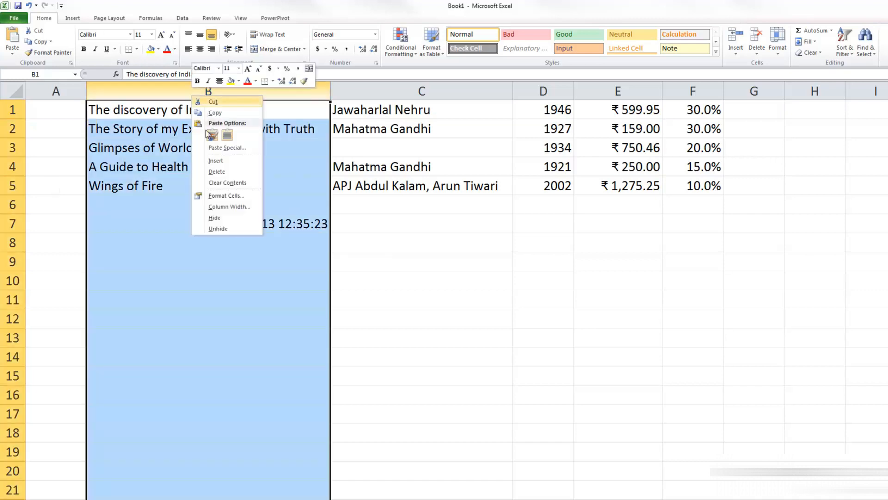
click(740, 56)
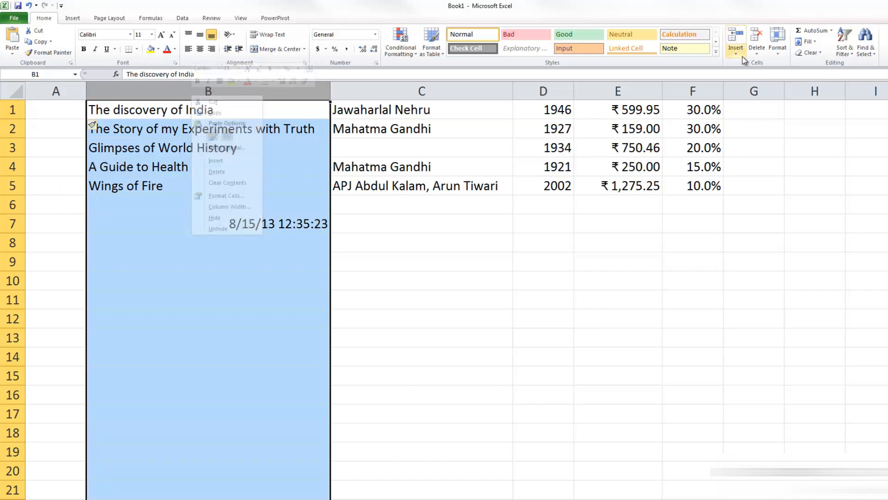
click(743, 59)
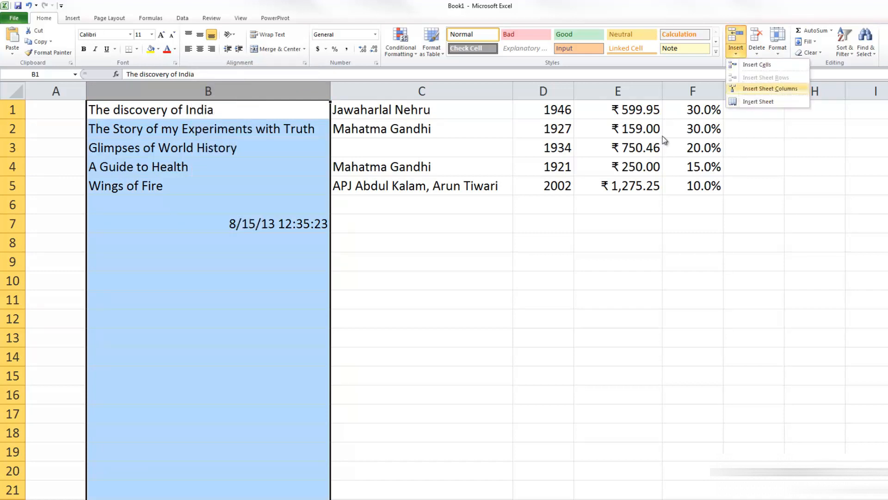
click(301, 166)
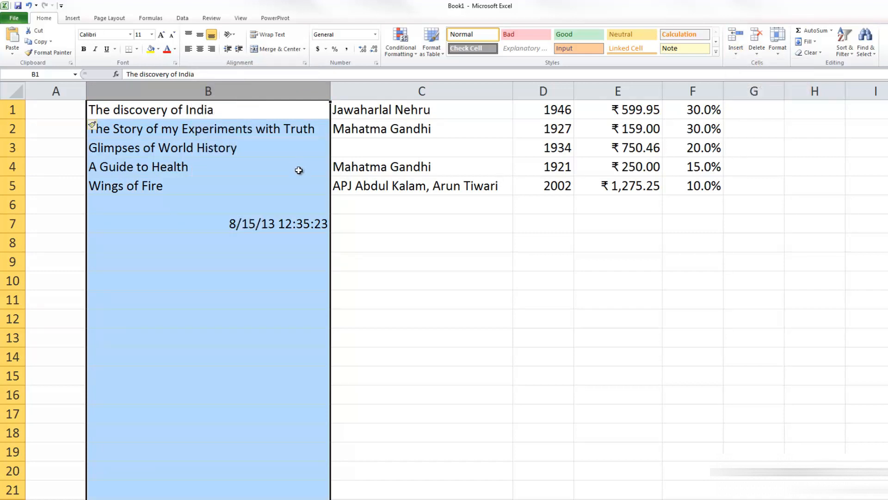
click(131, 162)
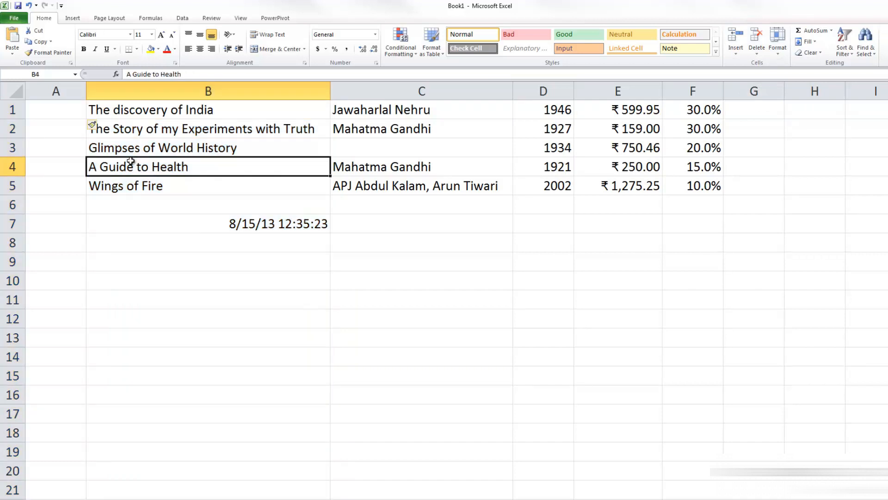
key(ctrl+z)
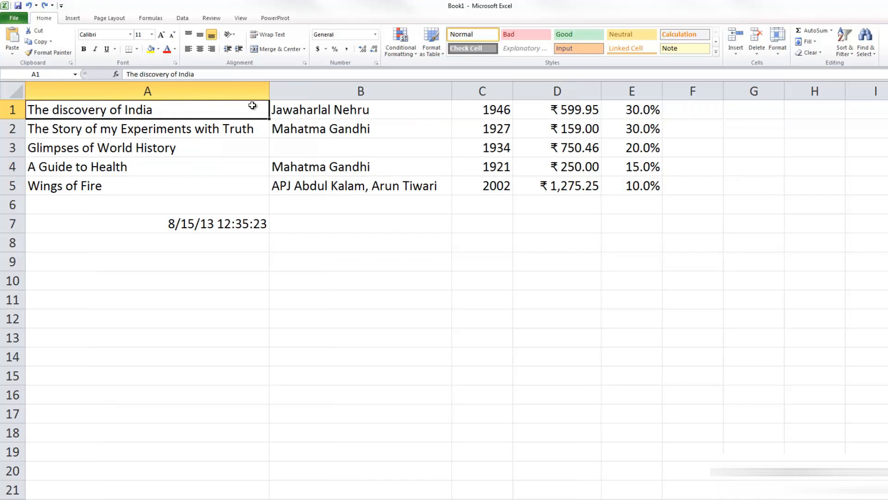
Insert three blank columns before column A by selecting the whole columns A to C, and undo the insertion
drag(254, 91, 472, 93)
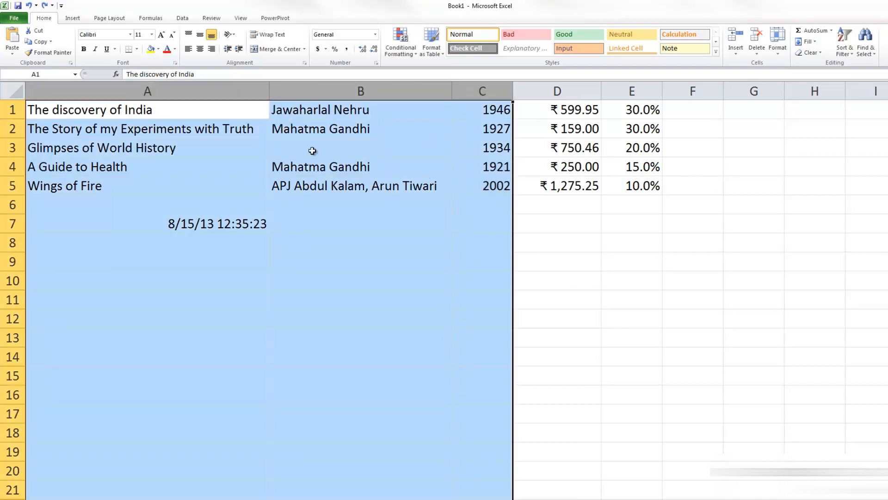
right_click(482, 92)
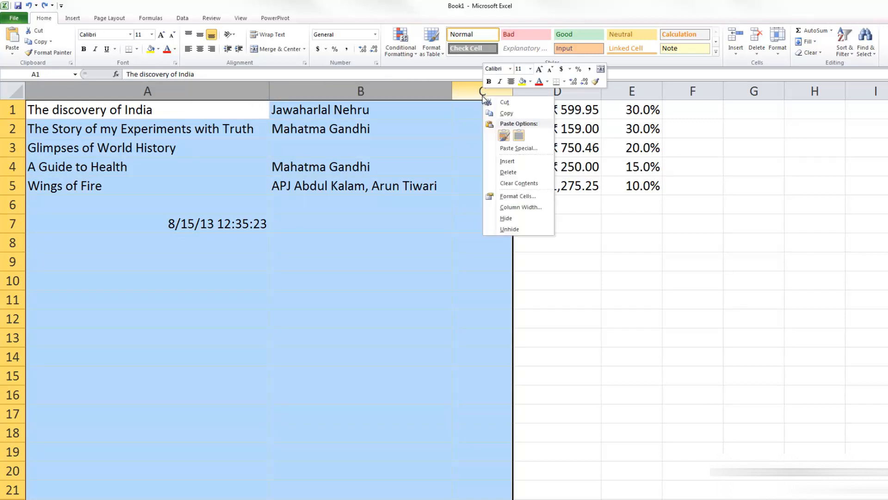
click(508, 162)
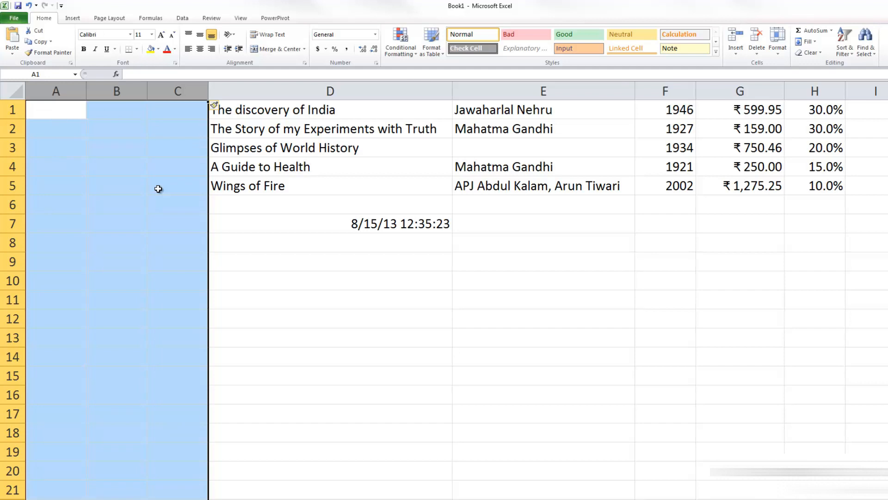
key(ctrl+z)
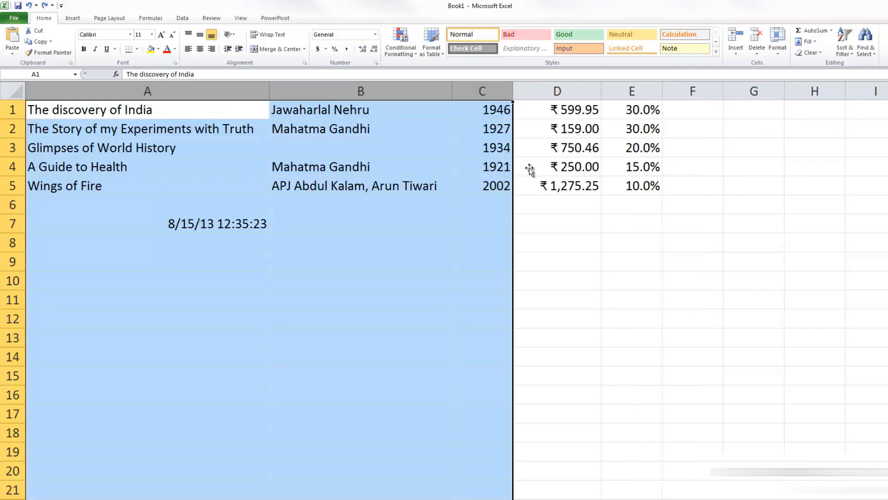
Insert three sheet columns before column A based on the cell range A4:C4, and undo the insertion
click(478, 150)
drag(222, 110, 481, 110)
drag(267, 165, 490, 165)
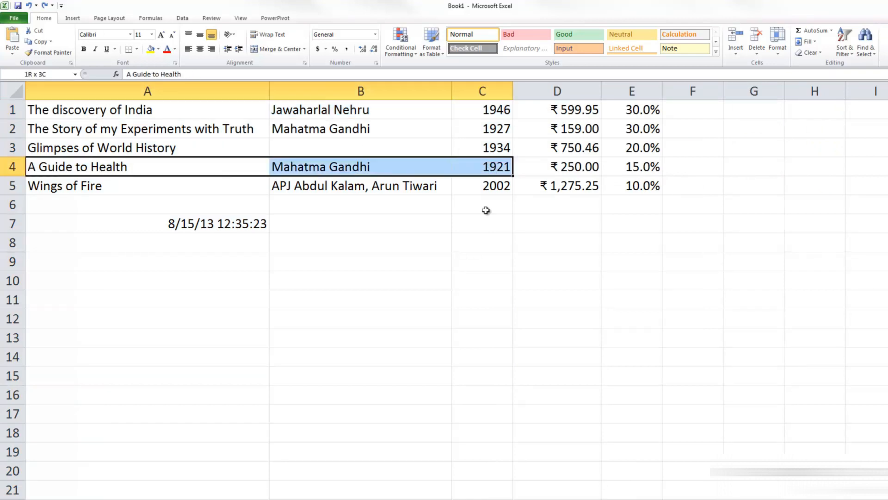
click(736, 51)
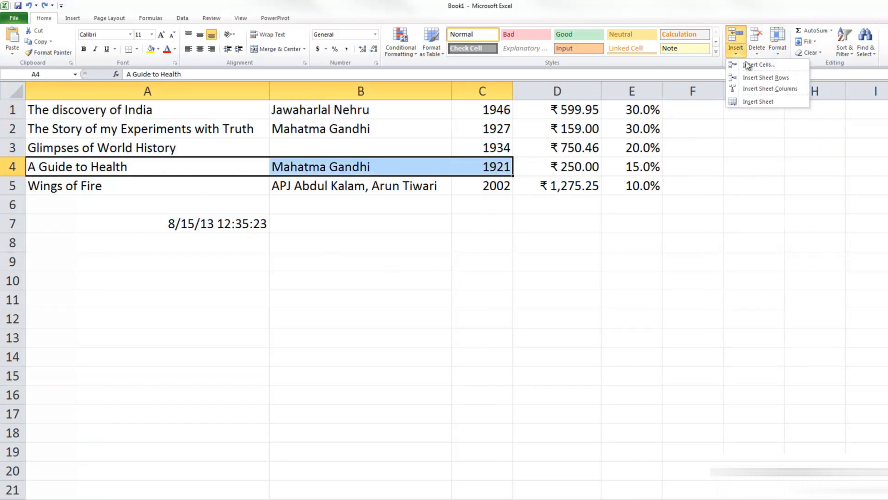
click(750, 88)
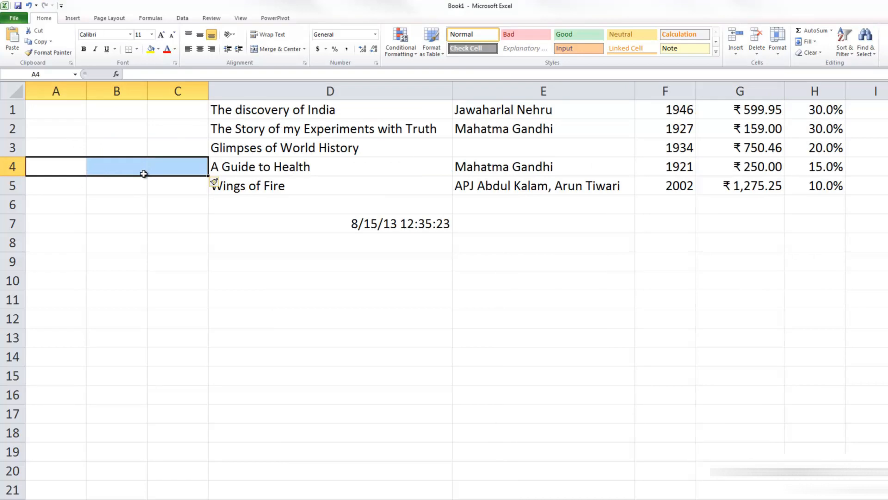
key(ctrl+z)
click(145, 111)
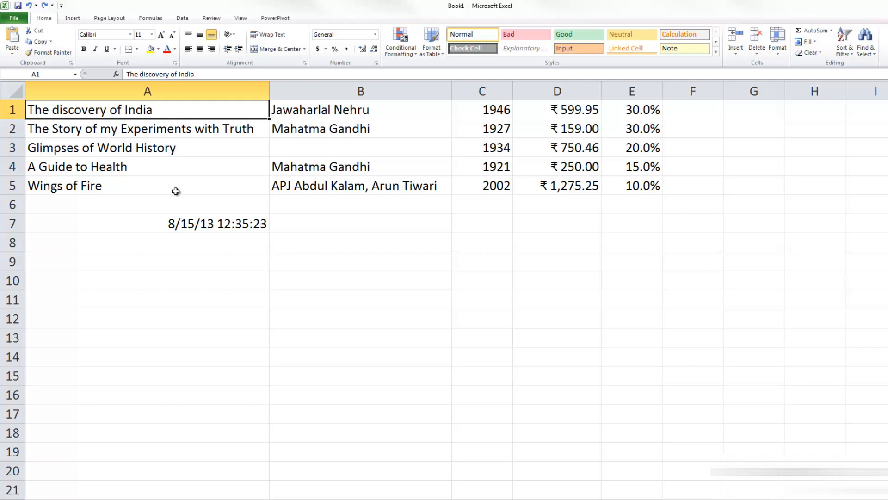
click(237, 90)
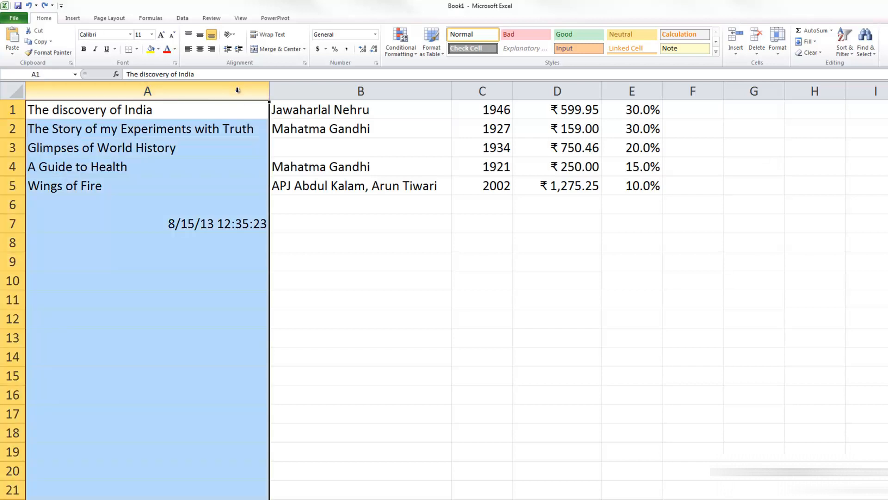
right_click(238, 90)
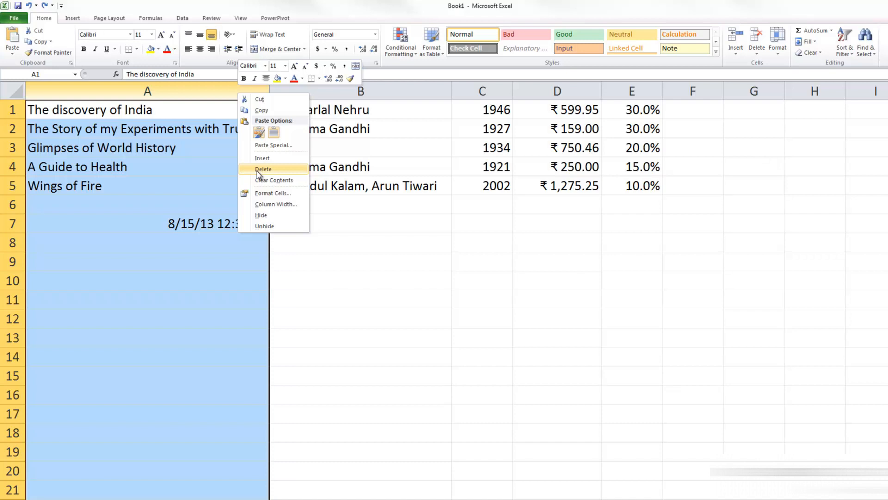
click(203, 148)
click(203, 148)
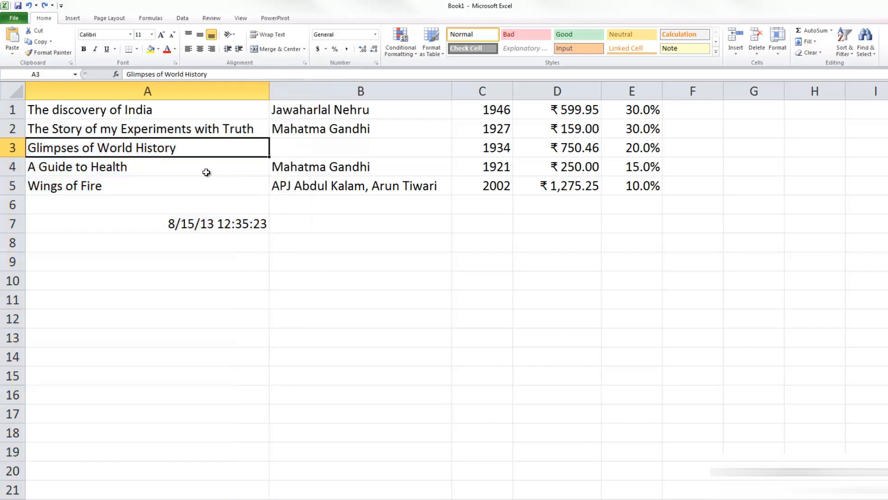
Delete the entire column A containing the book titles and undo the deletion
right_click(219, 91)
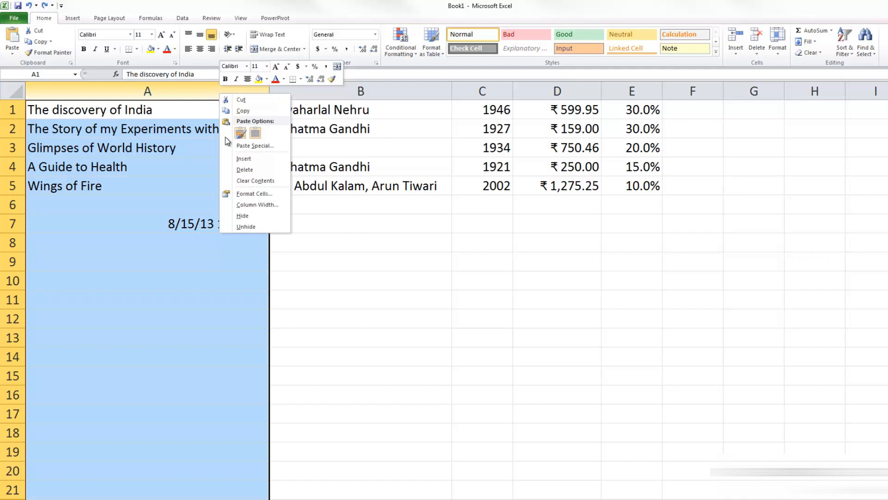
click(258, 171)
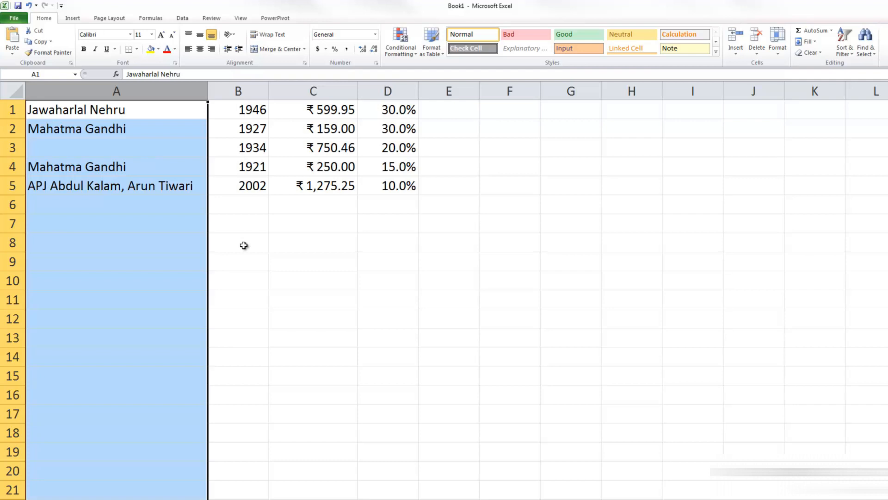
key(ctrl+z)
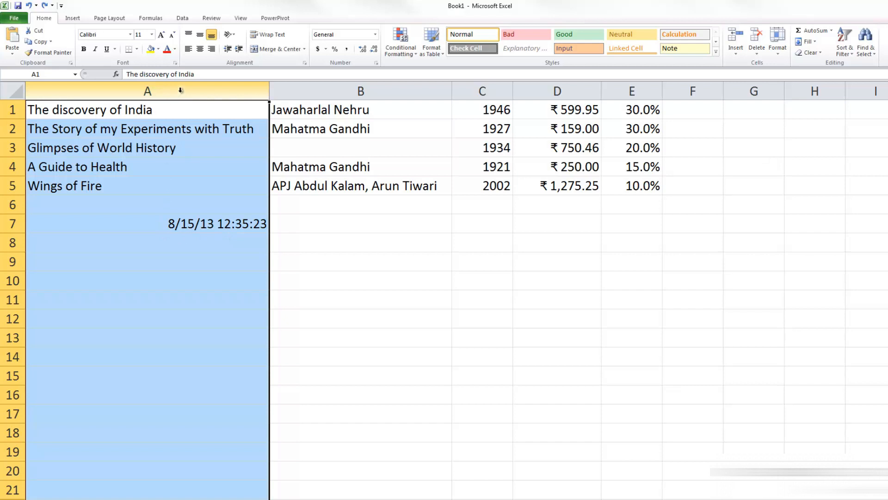
Delete the sheet column of cell A3, "Glimpses of World History", and undo the deletion
click(751, 54)
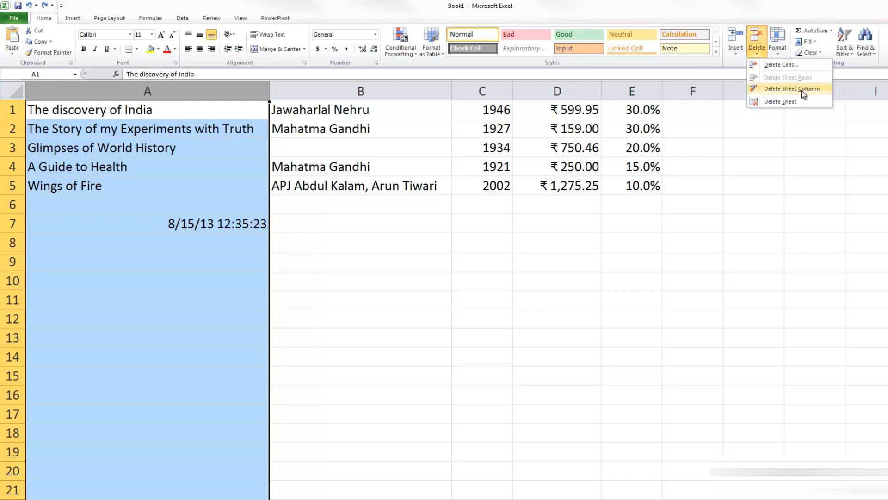
click(180, 153)
click(149, 151)
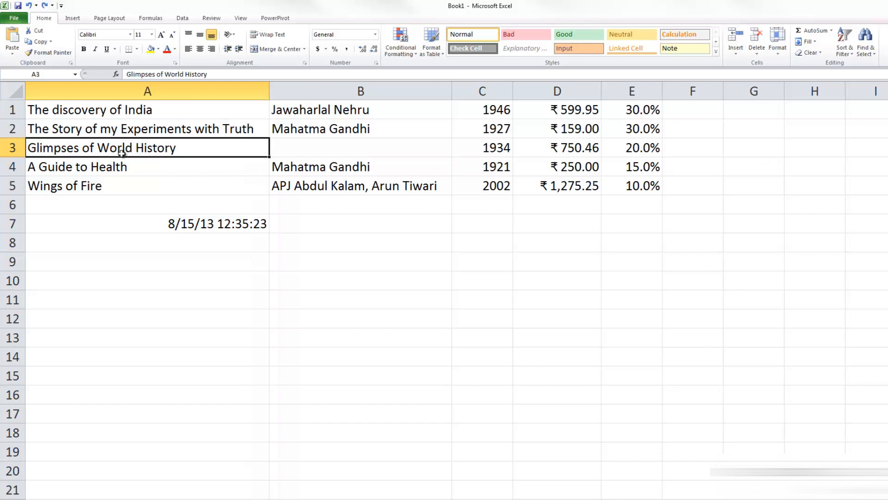
click(757, 52)
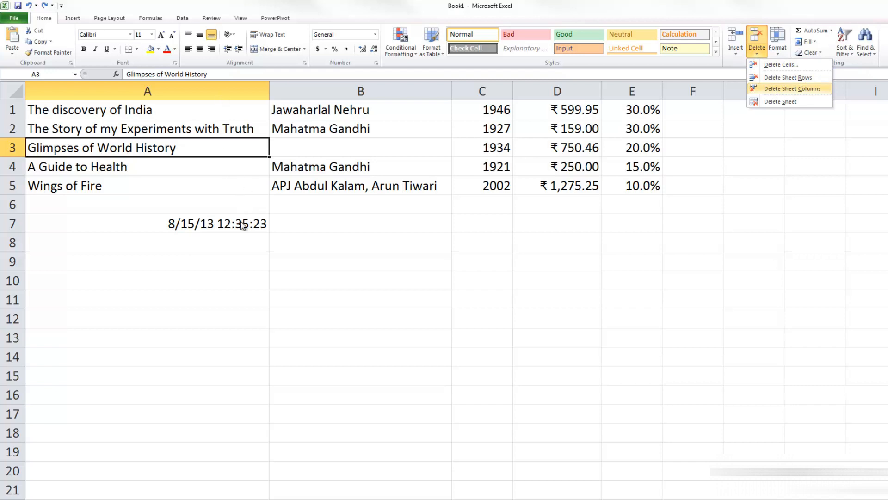
click(793, 89)
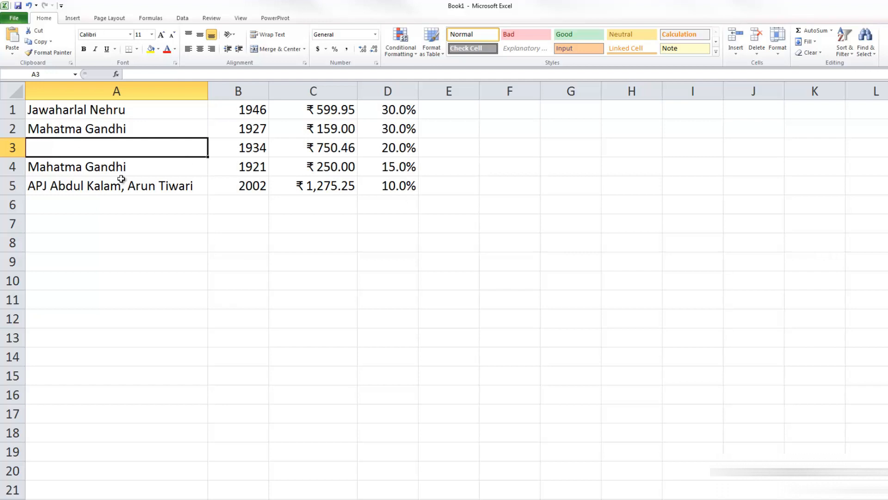
key(ctrl+z)
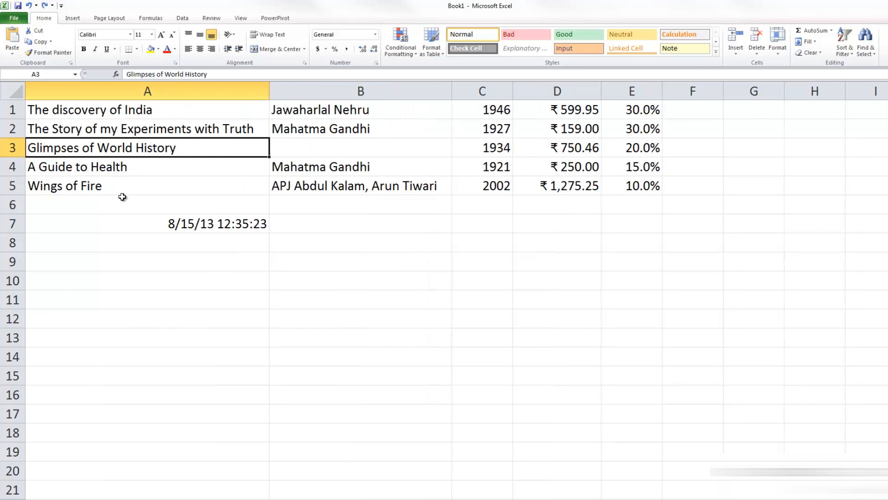
Insert one blank column ahead of the book titles in column A
click(122, 196)
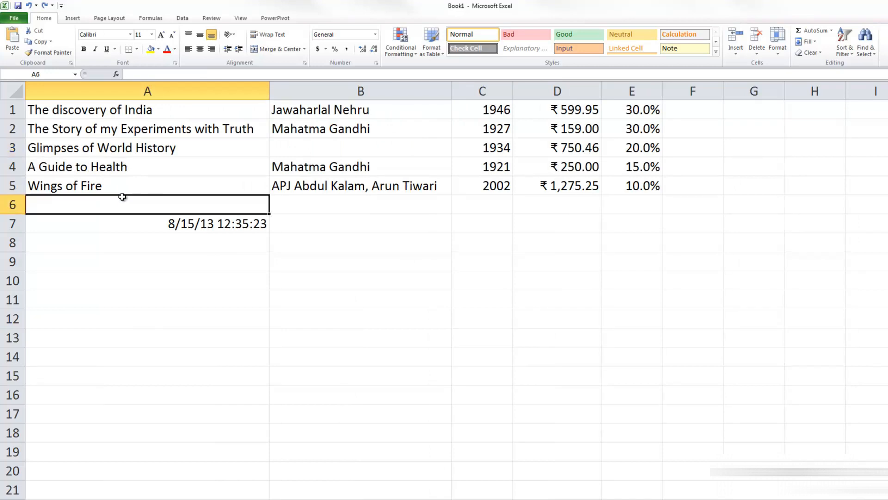
right_click(207, 95)
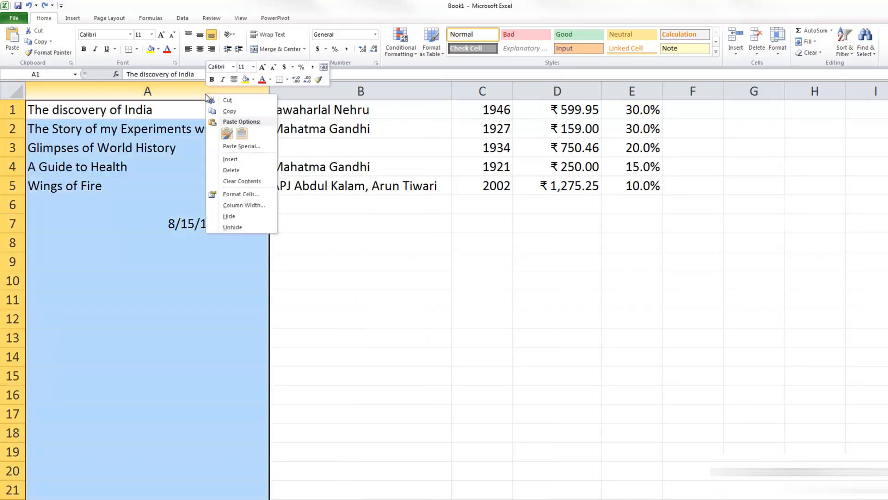
click(231, 159)
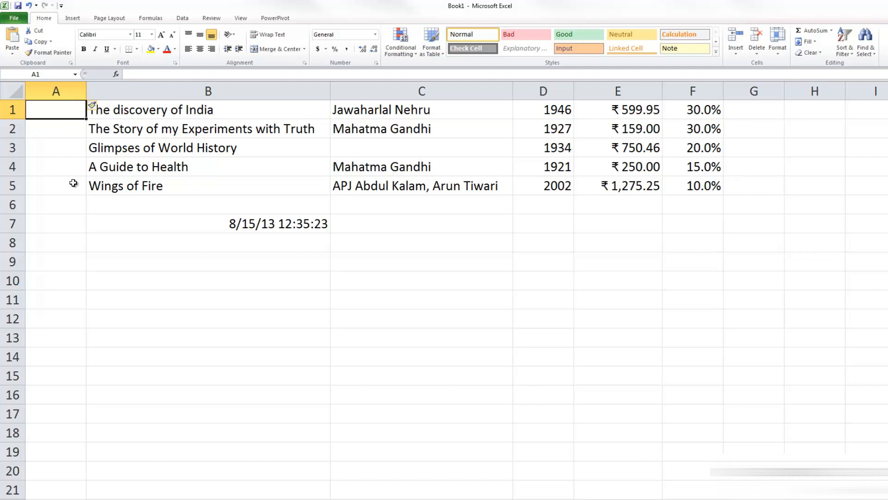
Delete the blank column A that sits ahead of the book titles
click(216, 224)
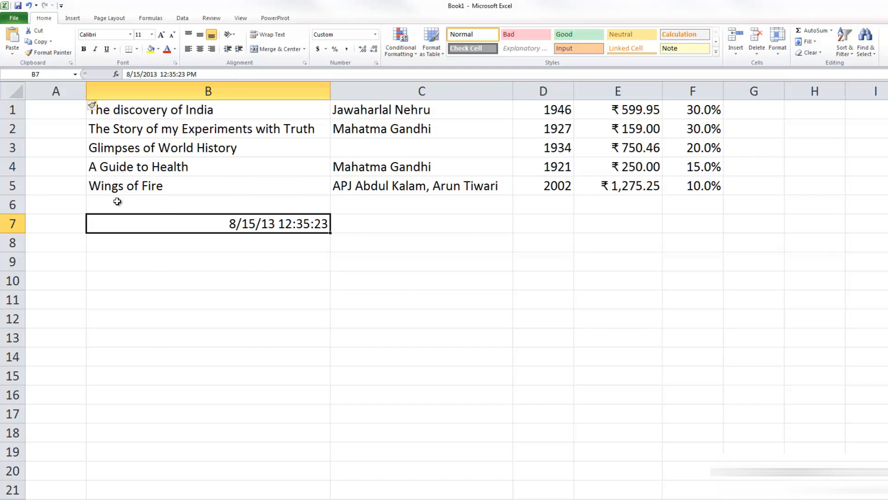
click(88, 154)
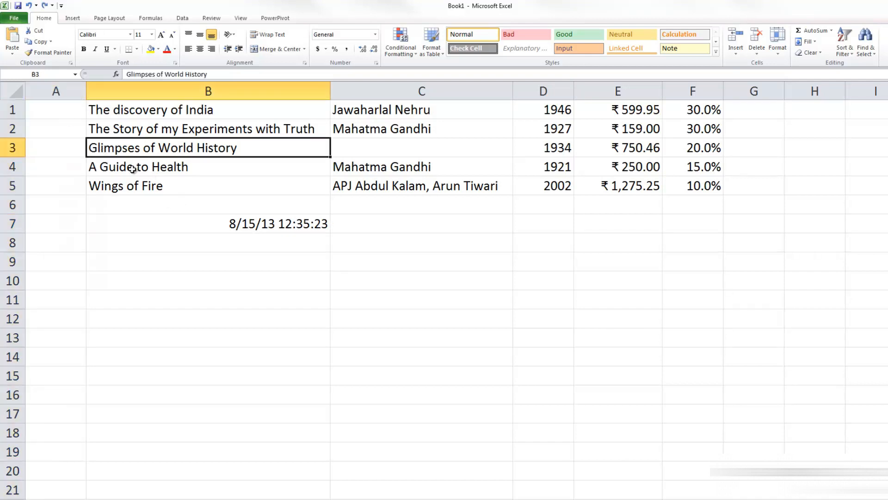
click(46, 96)
right_click(46, 96)
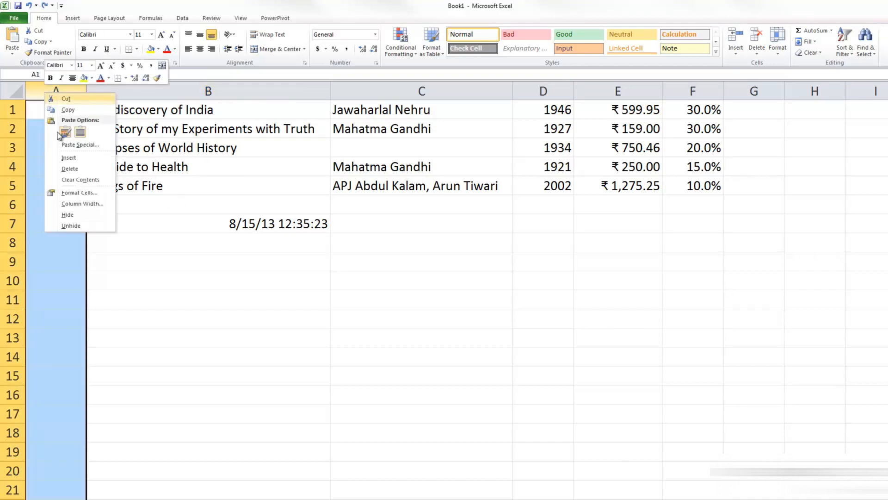
click(68, 167)
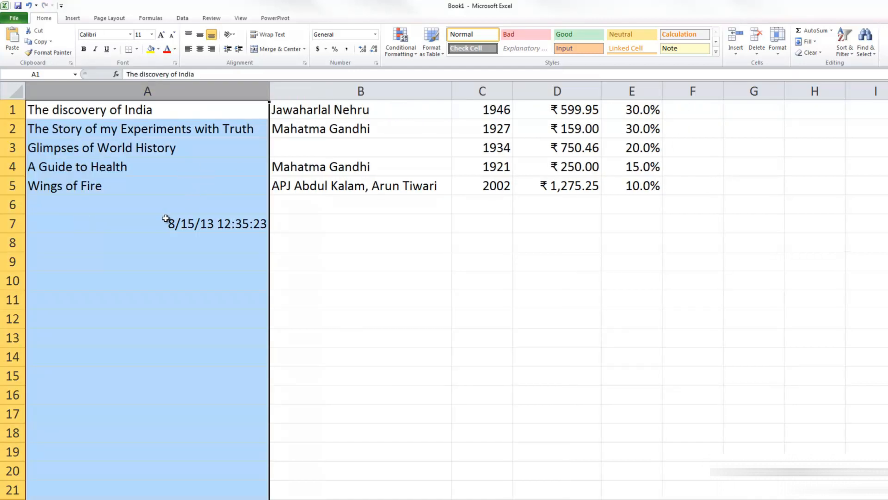
click(109, 228)
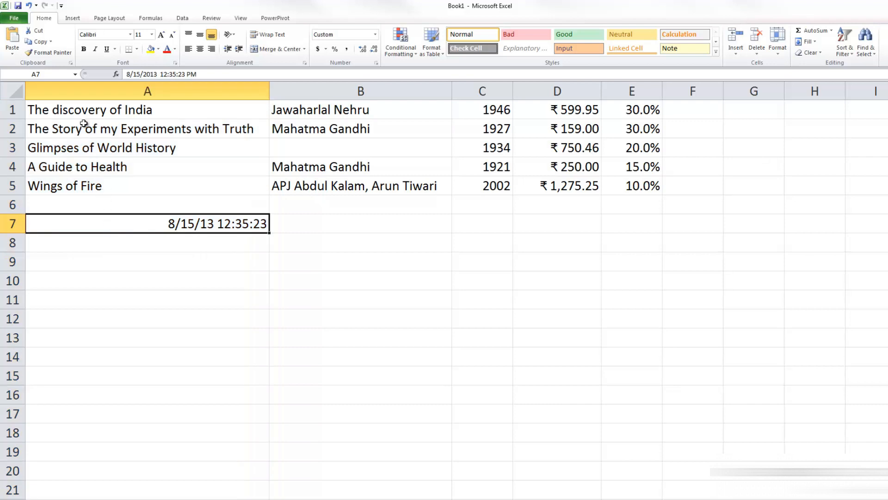
Insert blank cells at A1:A5 in front of the five book titles, shifting the existing cells right
drag(87, 110, 91, 184)
right_click(94, 153)
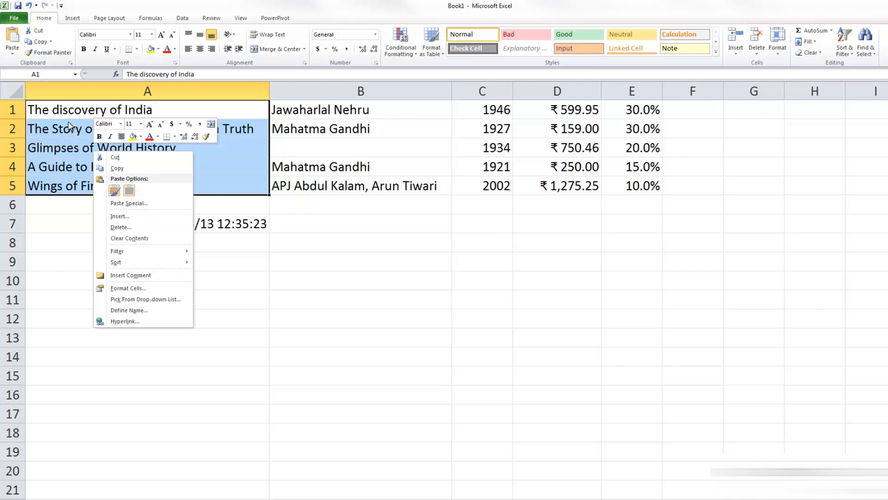
click(143, 216)
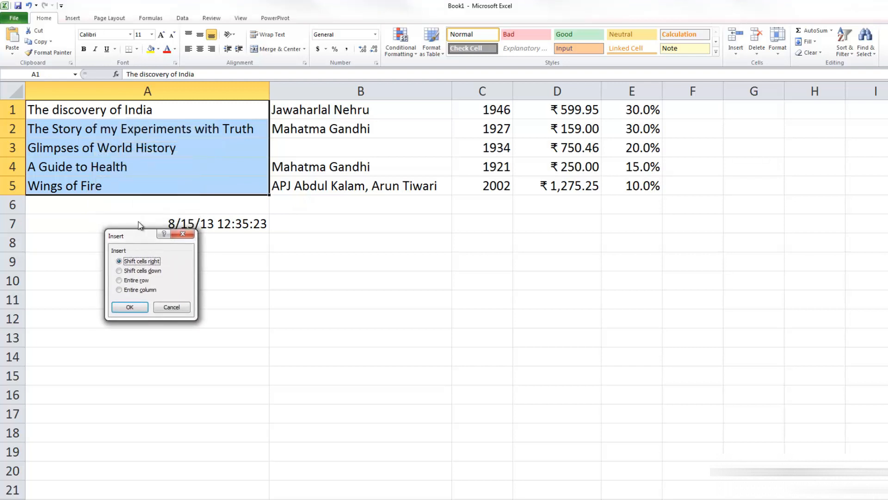
drag(135, 240, 128, 242)
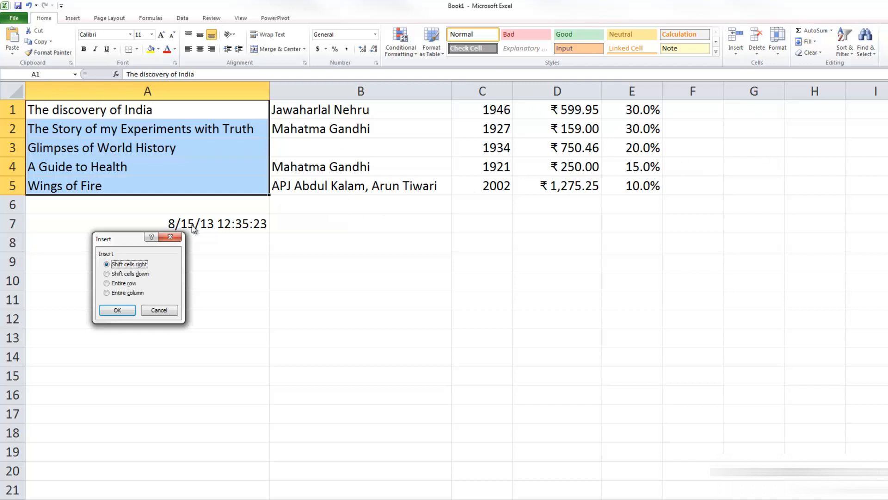
click(120, 311)
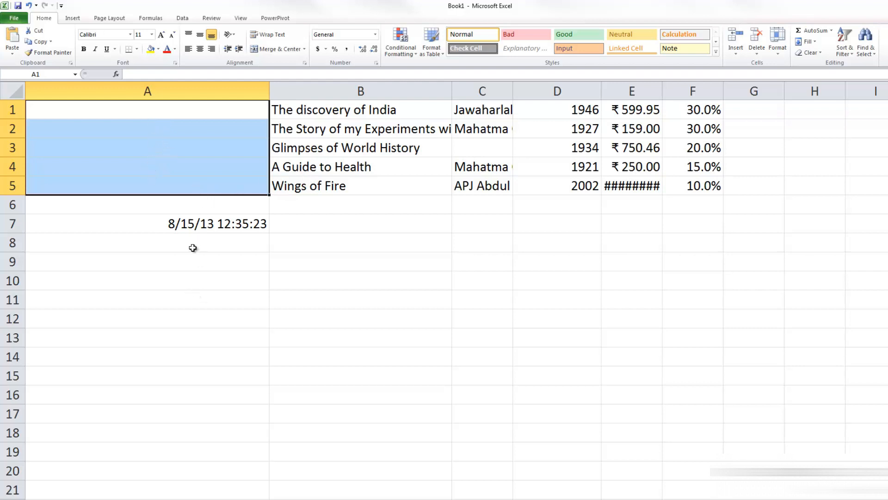
click(150, 227)
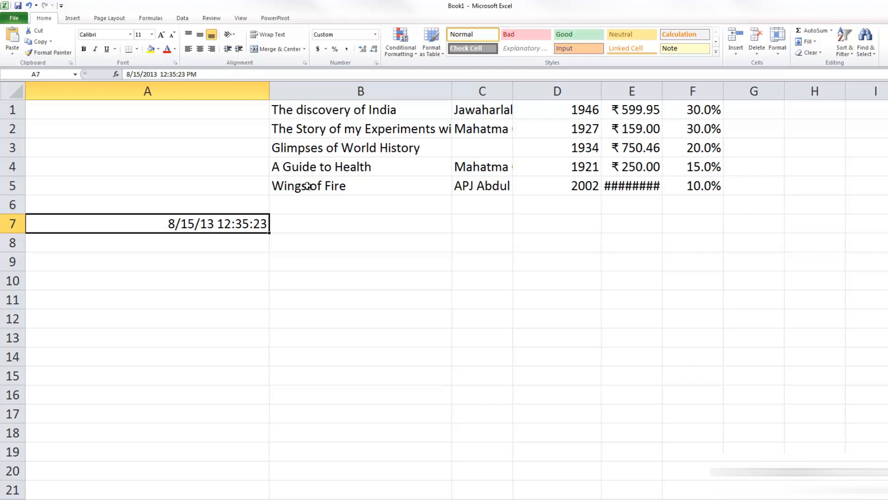
drag(308, 185, 307, 167)
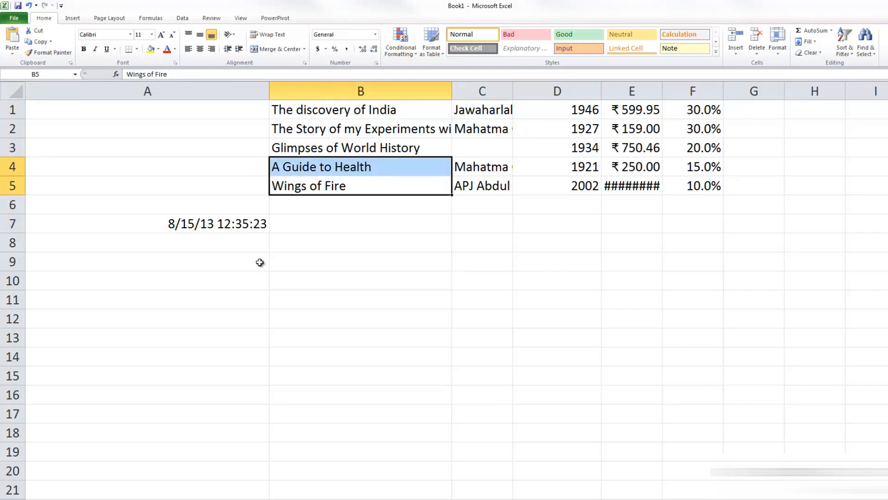
click(222, 190)
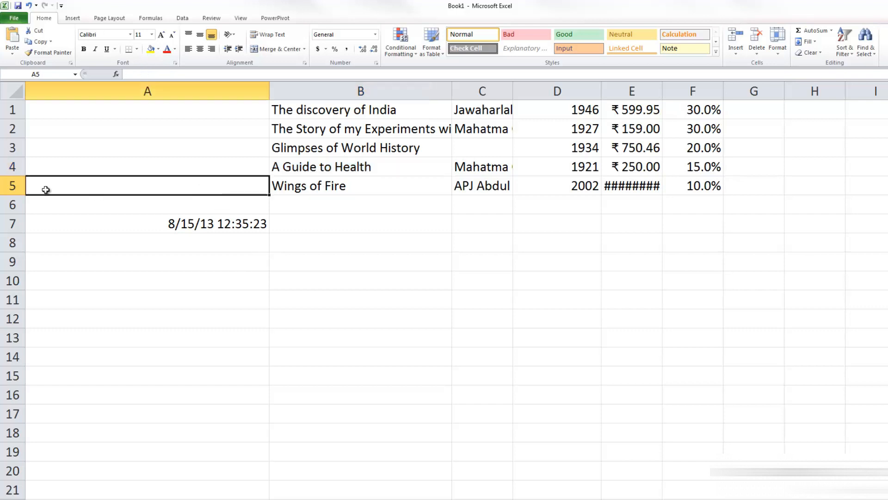
Insert a blank row 5 directly above the "Wings of Fire" entry
click(368, 172)
click(366, 184)
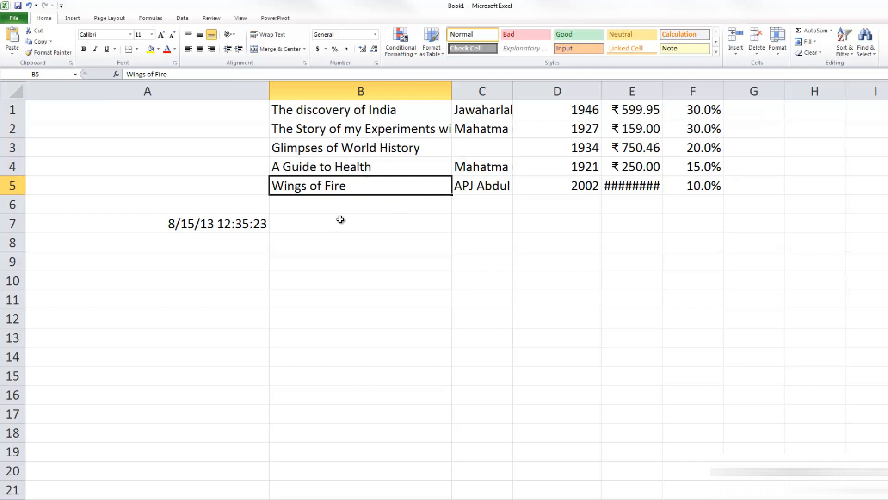
right_click(5, 186)
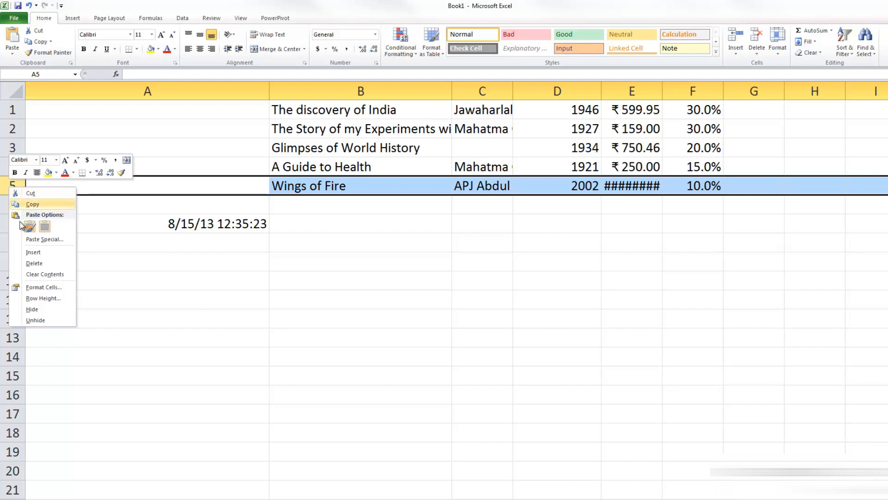
click(32, 255)
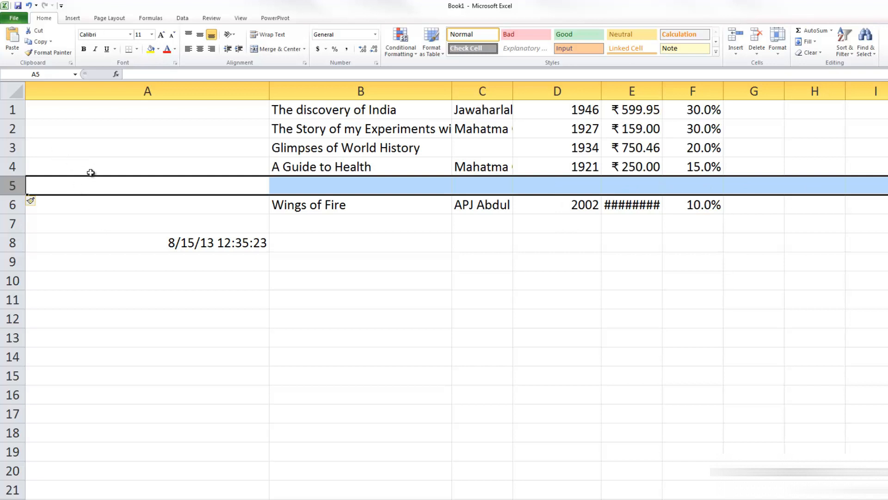
Insert two rows above "A Guide to Health" based on rows 4 and 5, and undo the insertion
drag(12, 167, 9, 182)
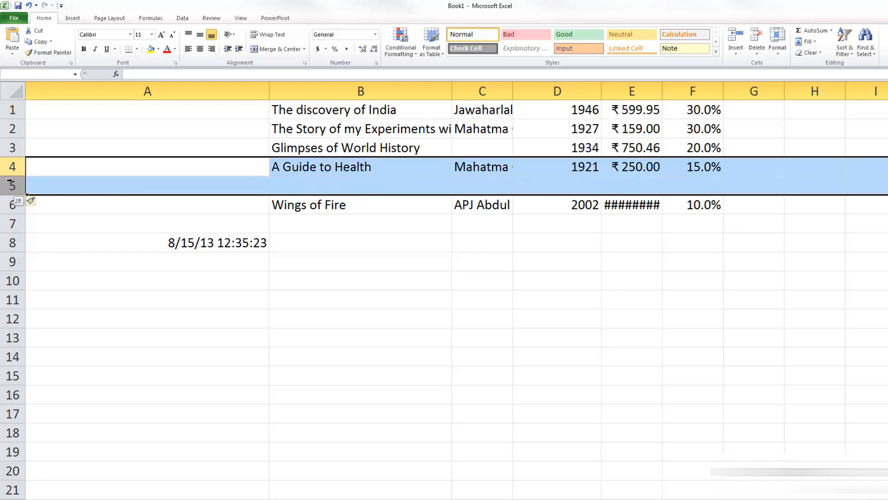
right_click(14, 169)
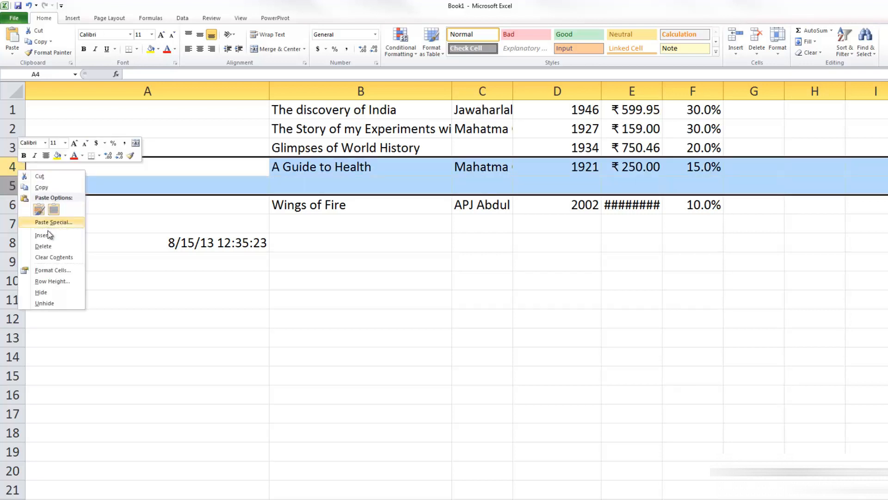
click(48, 236)
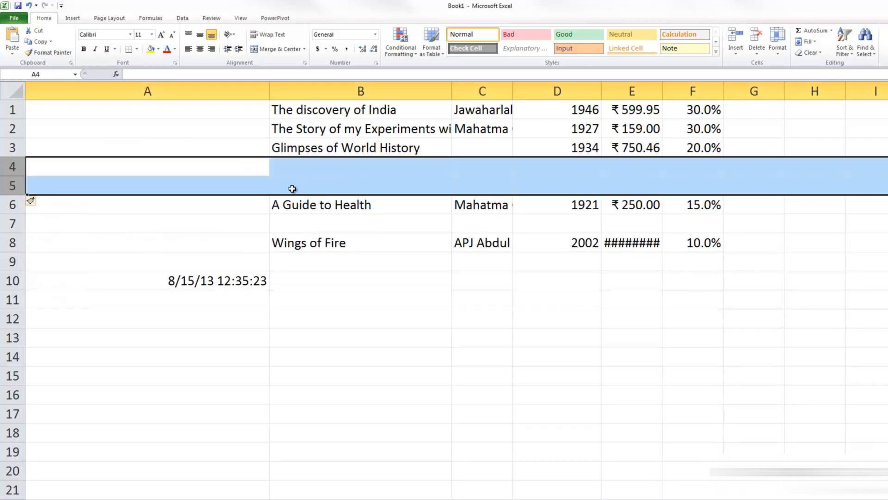
key(ctrl+z)
click(329, 189)
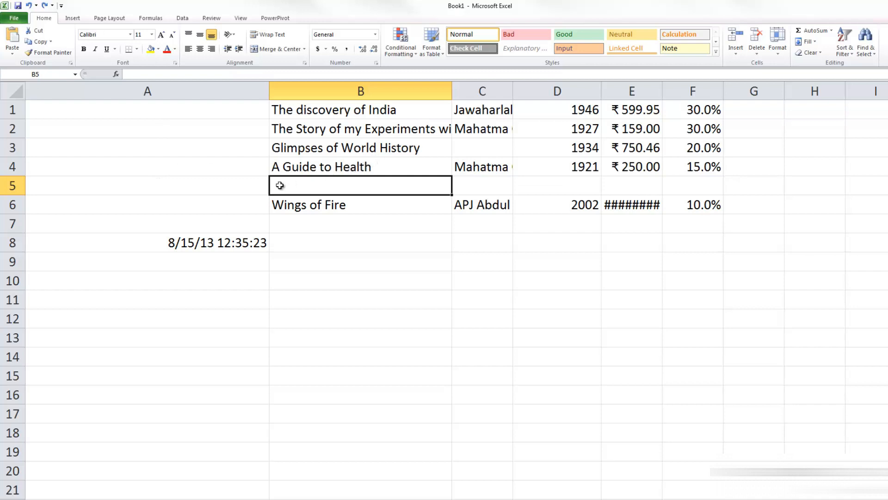
Insert cells at A5:B5 with the Shift cells down option, and undo the insertion
drag(244, 185, 357, 184)
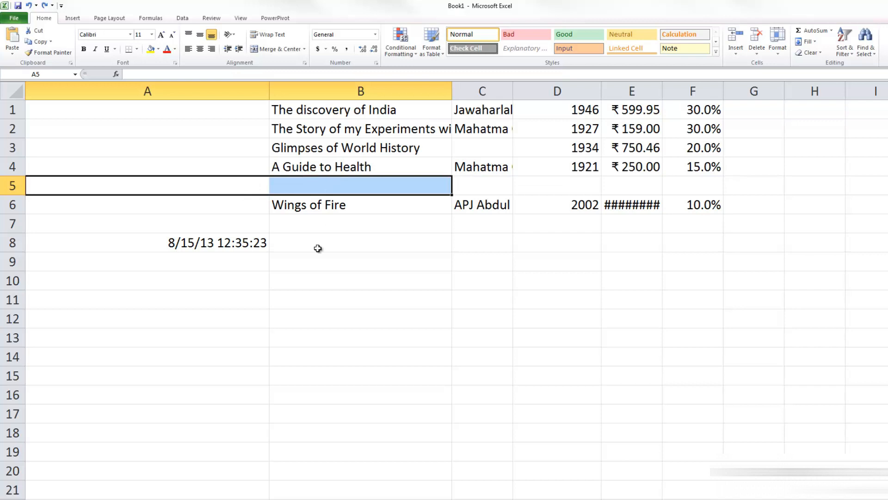
right_click(305, 186)
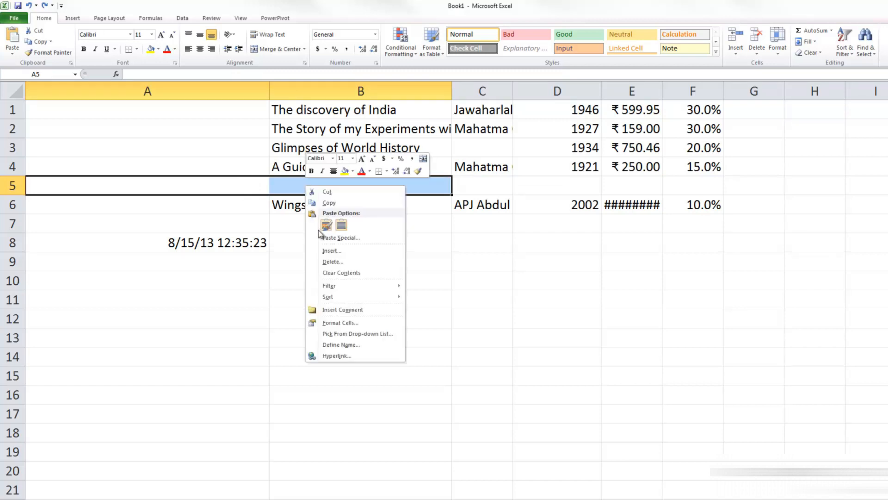
click(326, 250)
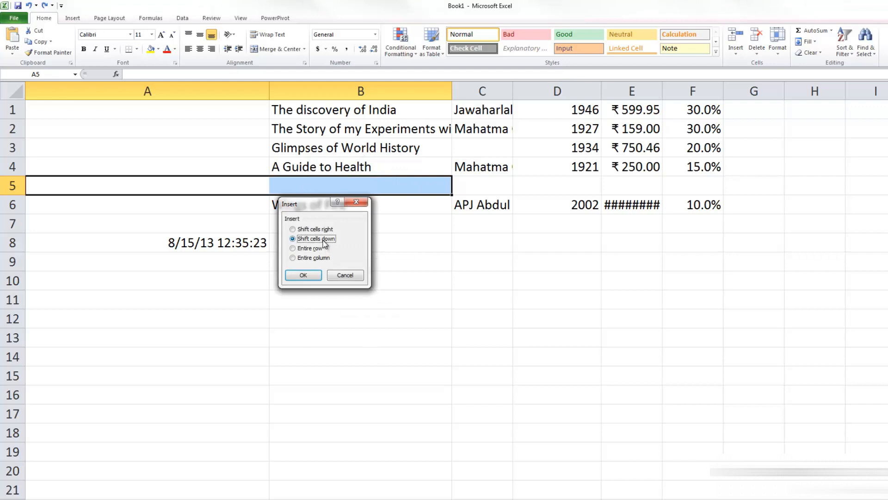
drag(321, 206, 415, 228)
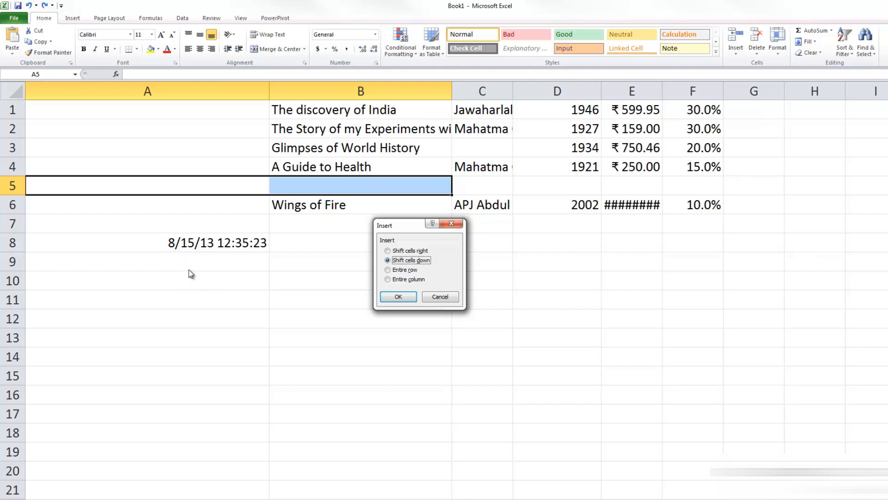
click(414, 299)
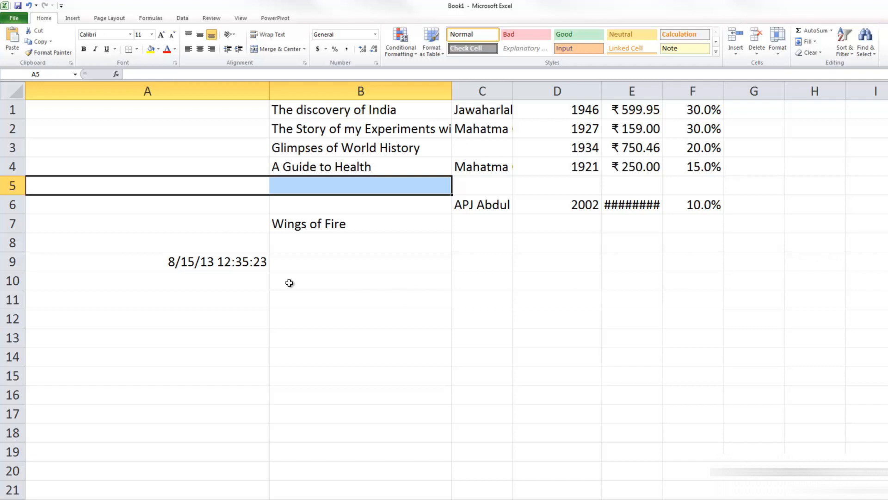
key(ctrl+z)
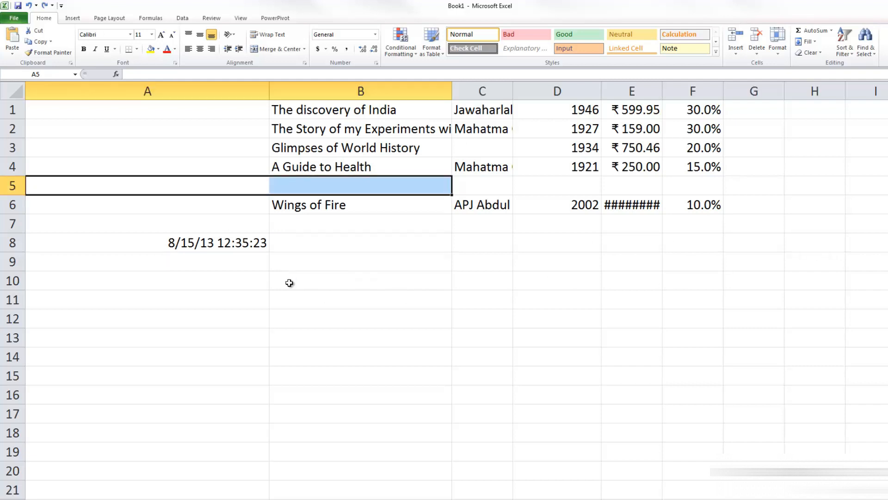
Review the available delete commands for blank row 5 without applying any of them
click(13, 185)
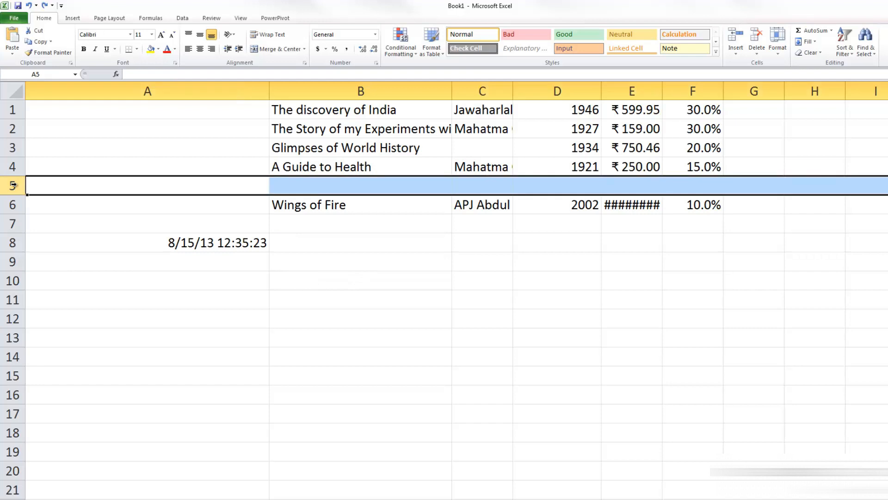
right_click(8, 186)
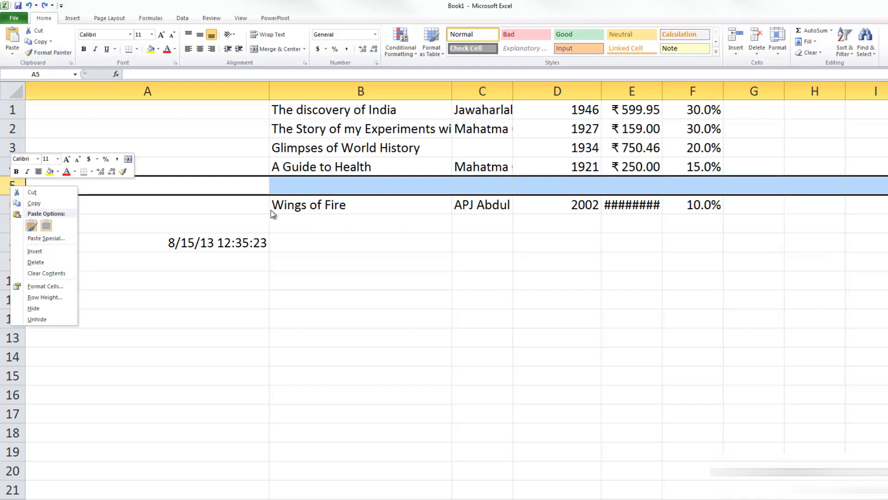
key(Escape)
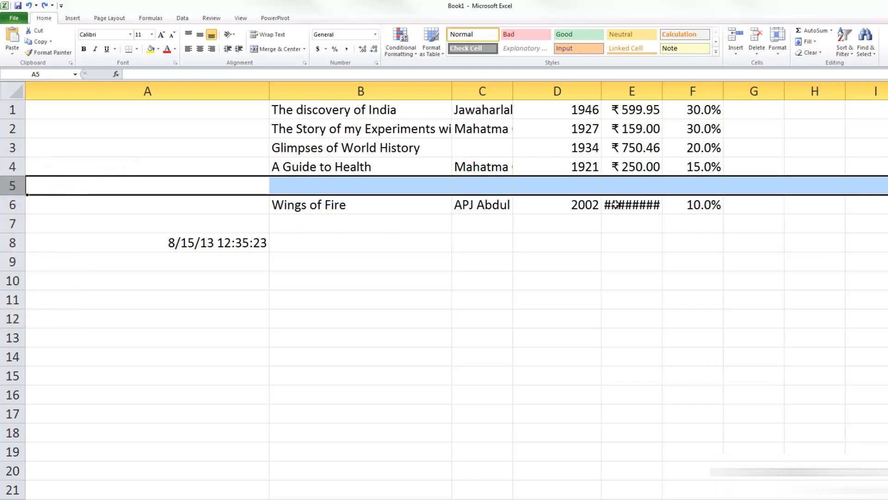
click(764, 55)
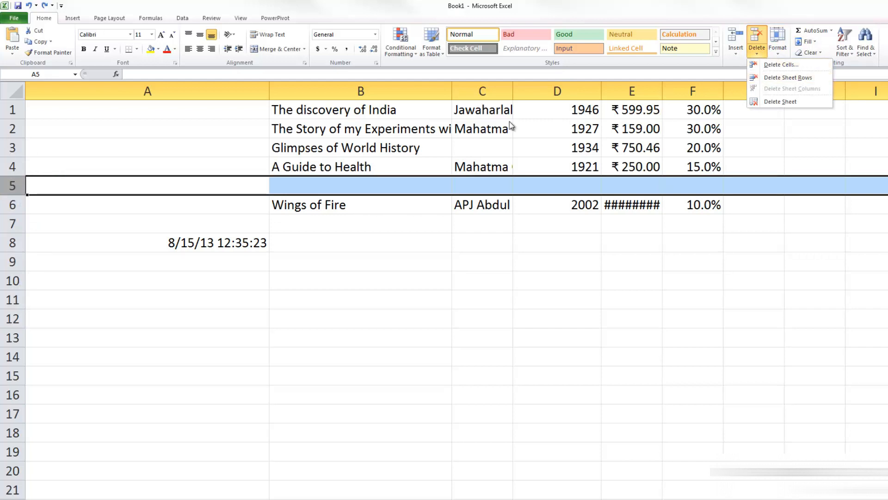
click(202, 177)
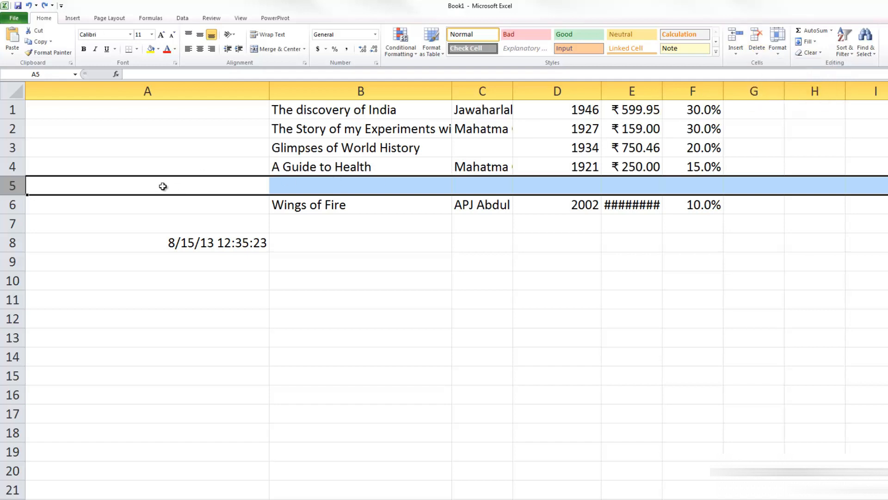
right_click(165, 188)
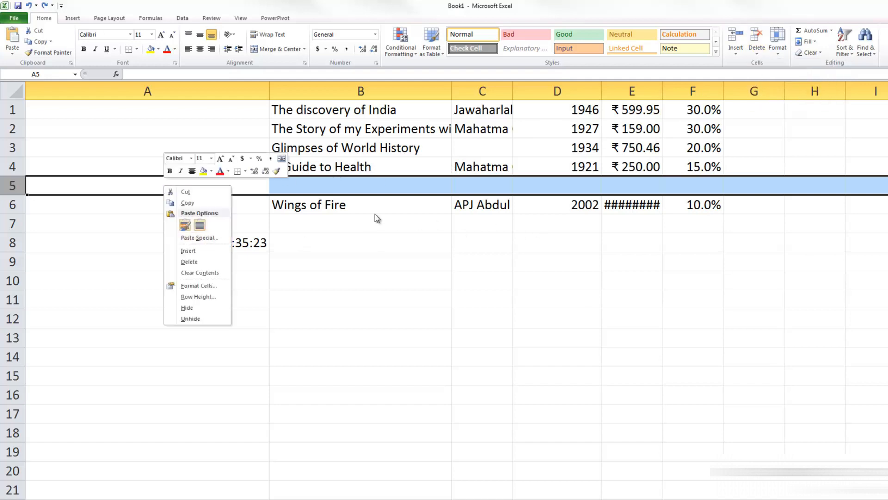
click(732, 19)
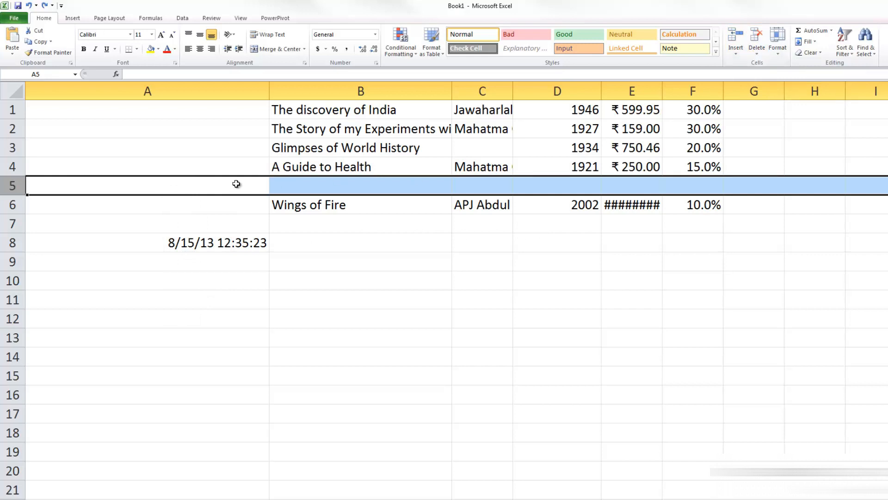
Enter the title "Ignited Minds" in B5 and the author "APJ Adbul Kalam" in C5
key(ctrl+Home)
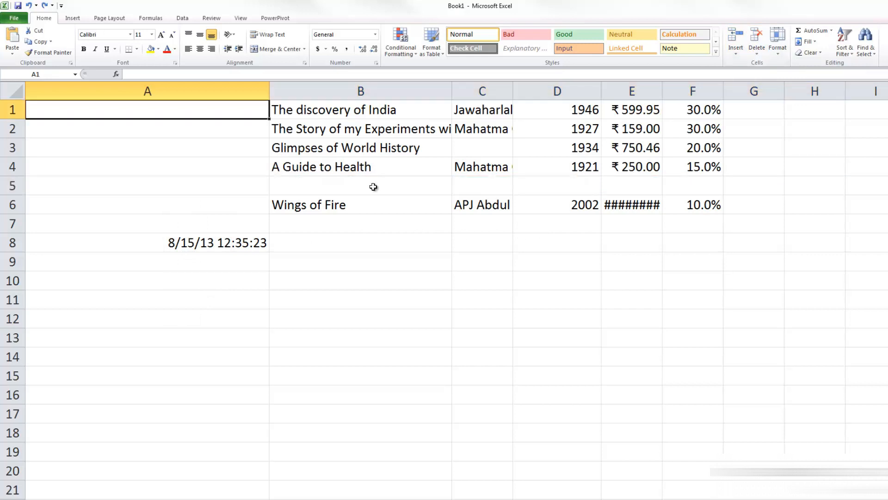
click(340, 179)
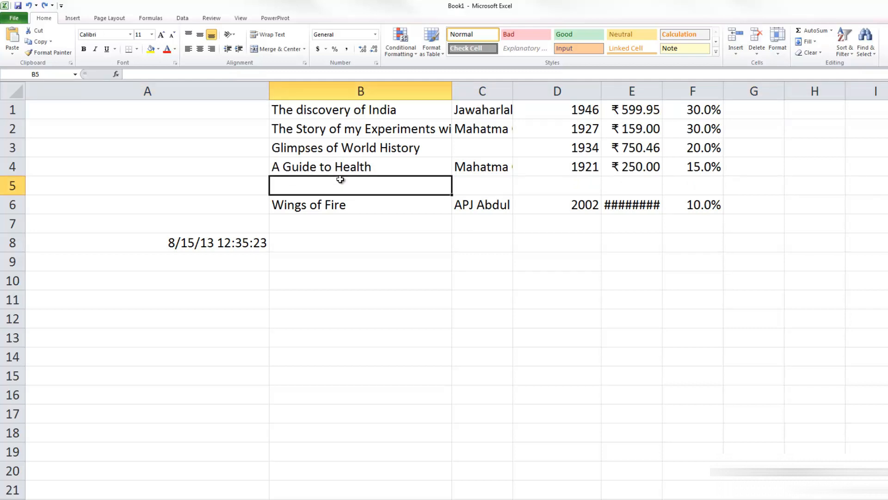
text(Ignited )
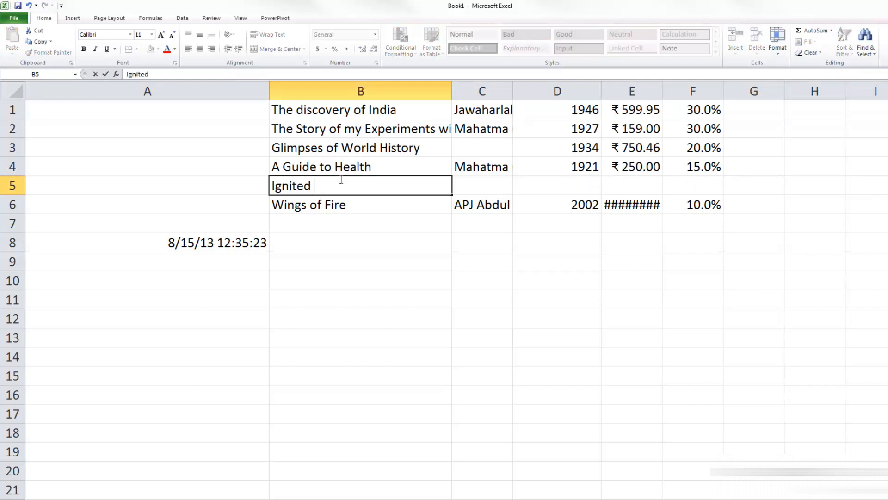
text(Minds)
key(Tab)
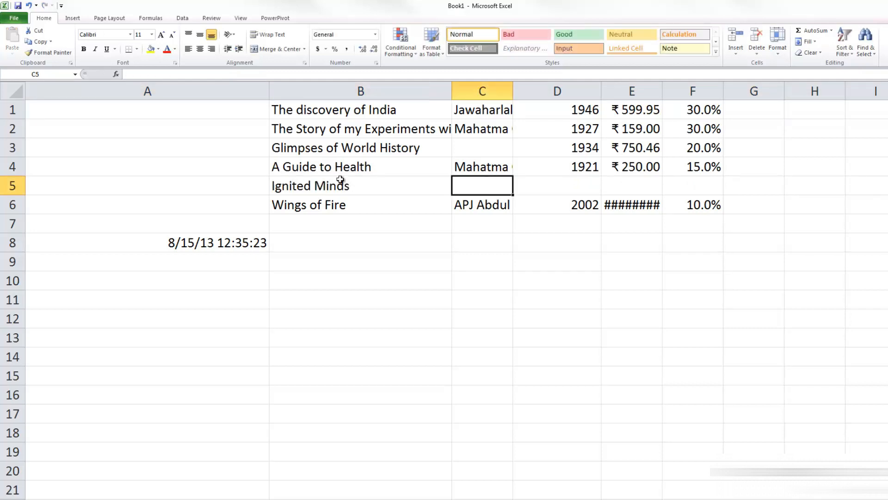
text(APJ Adbul Kalam)
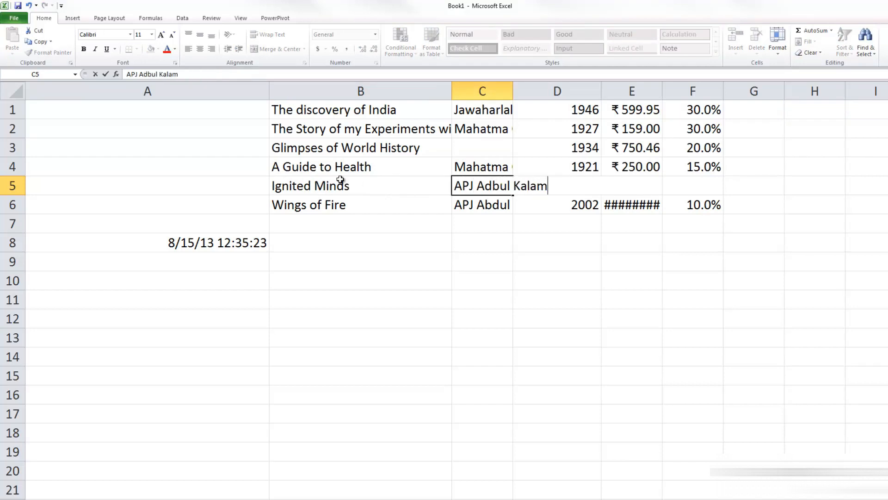
key(Tab)
Complete the Ignited Minds entry with the year 2002 in D5, the price 300 in E5 and 10% in F5
text(2002)
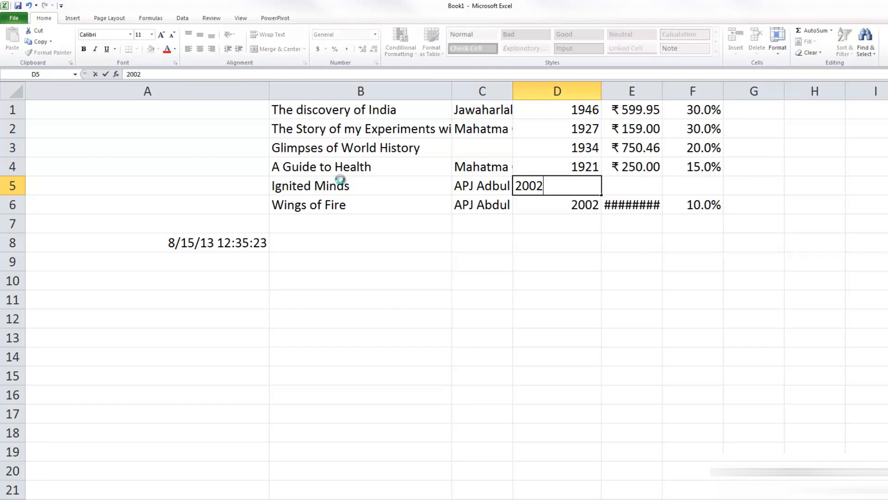
key(Tab)
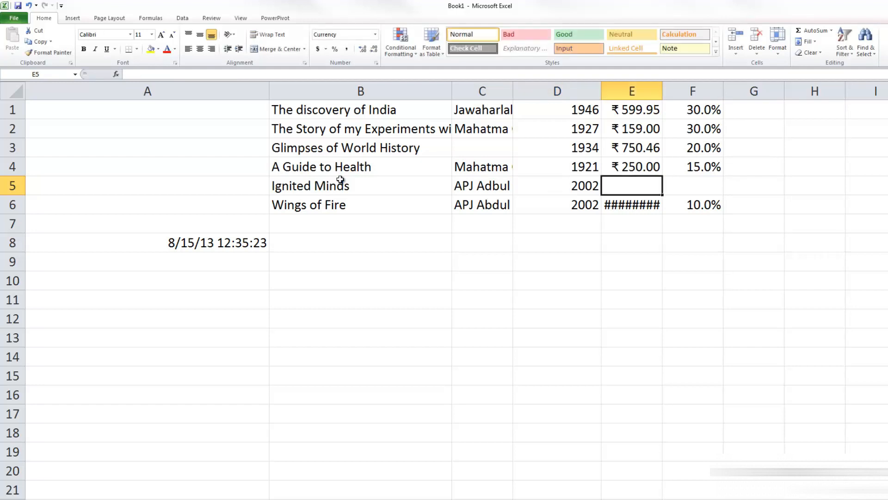
text(300)
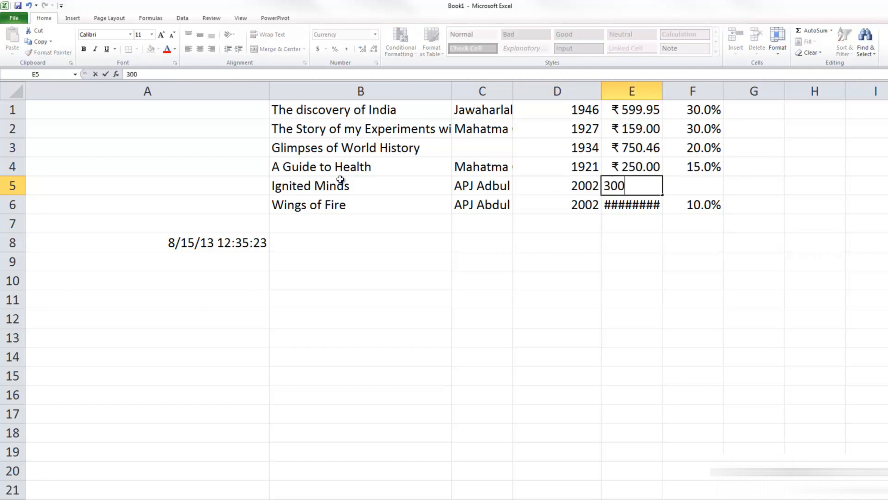
key(Tab)
text(10%)
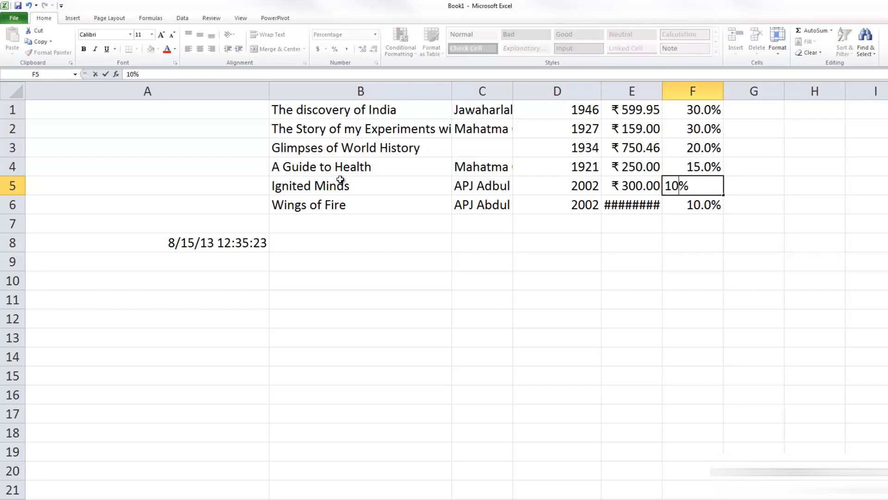
key(Return)
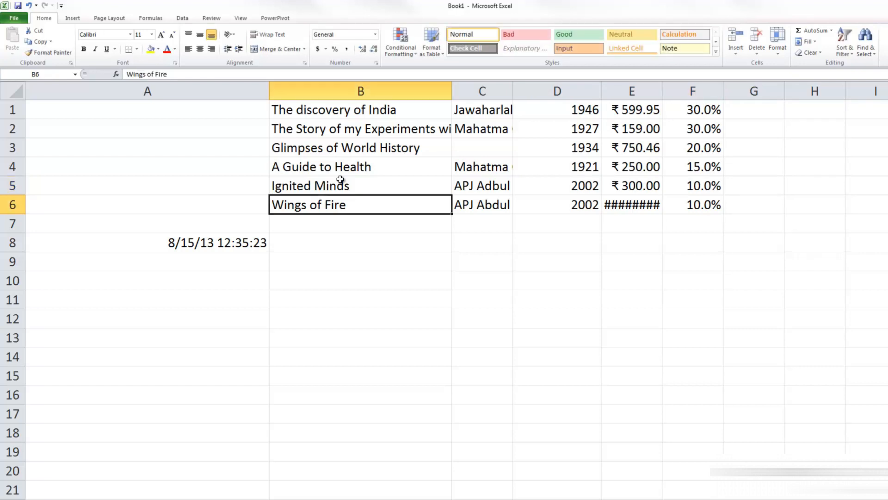
Change the Wings of Fire year in D6 to 1999, and autofit the widths of columns E and B
click(591, 206)
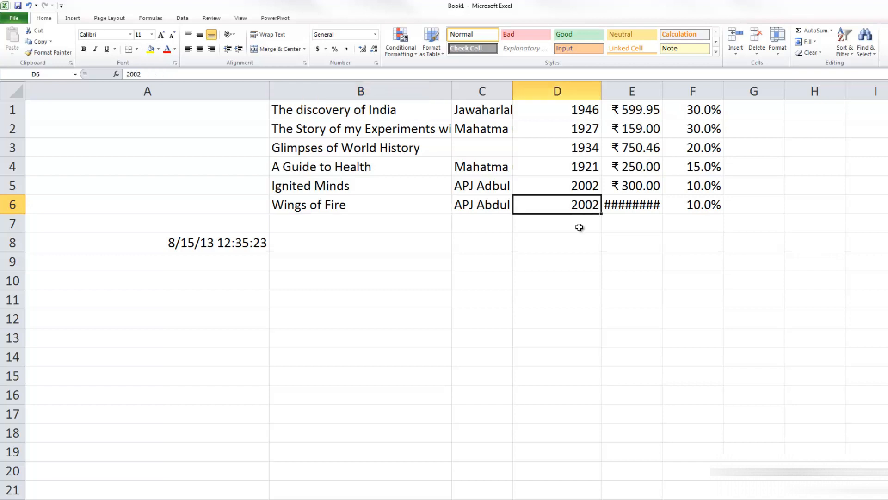
text(1999)
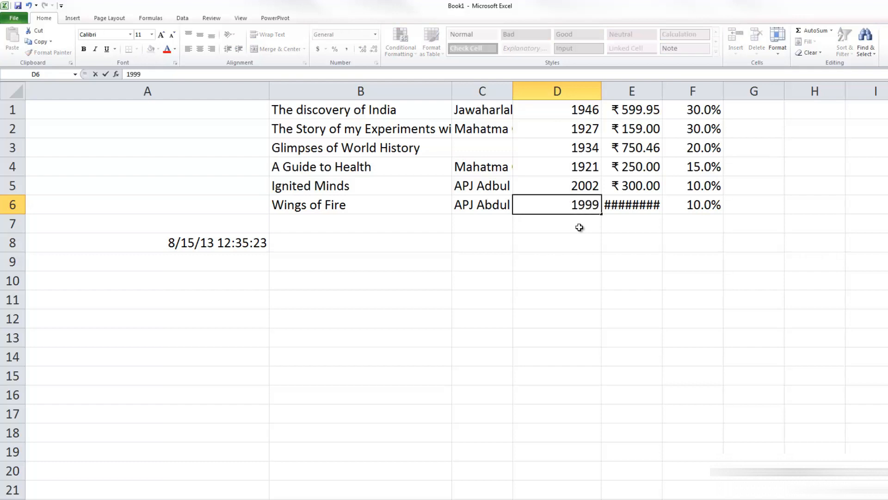
key(Return)
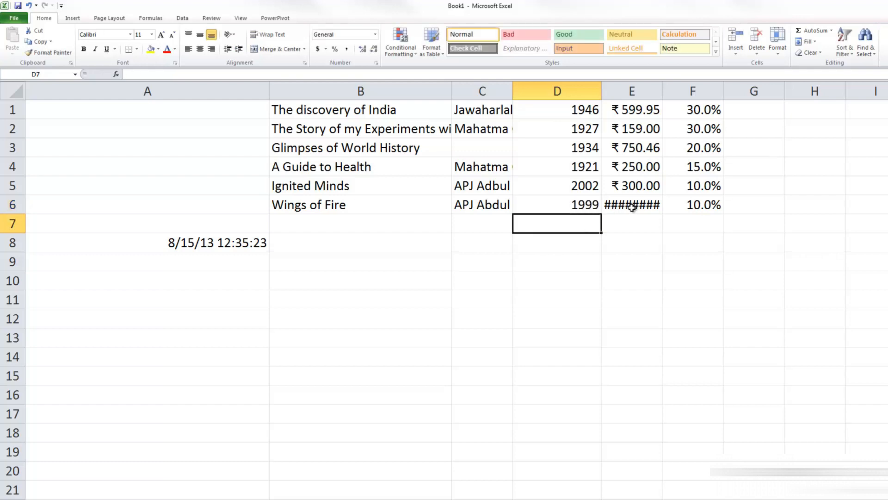
double_click(662, 93)
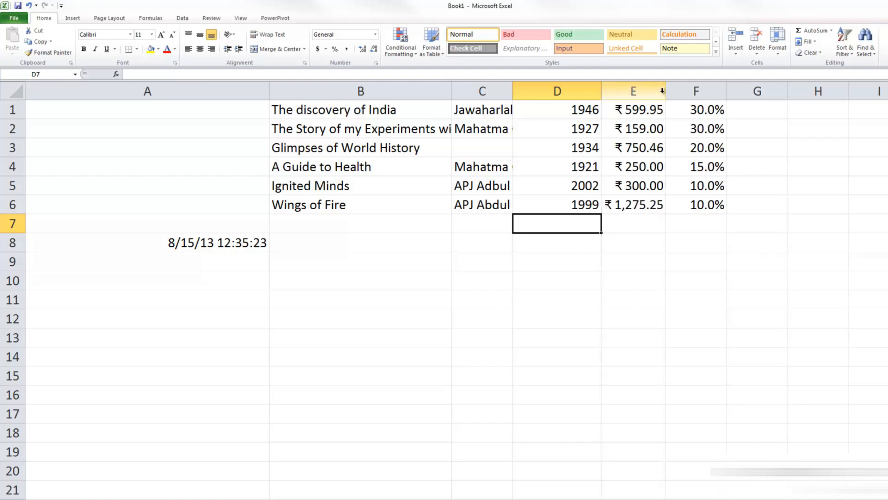
double_click(452, 93)
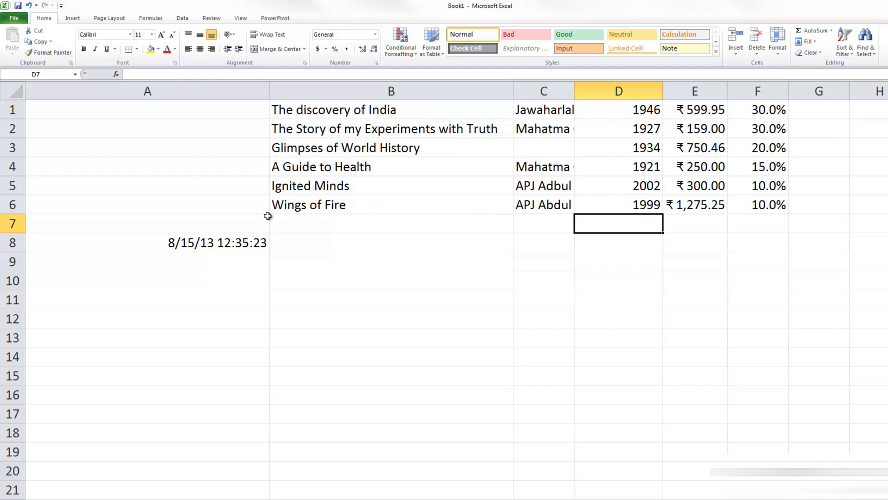
Delete the blank cells A1:A6 beside the book list with the Shift cells left option
drag(212, 111, 212, 206)
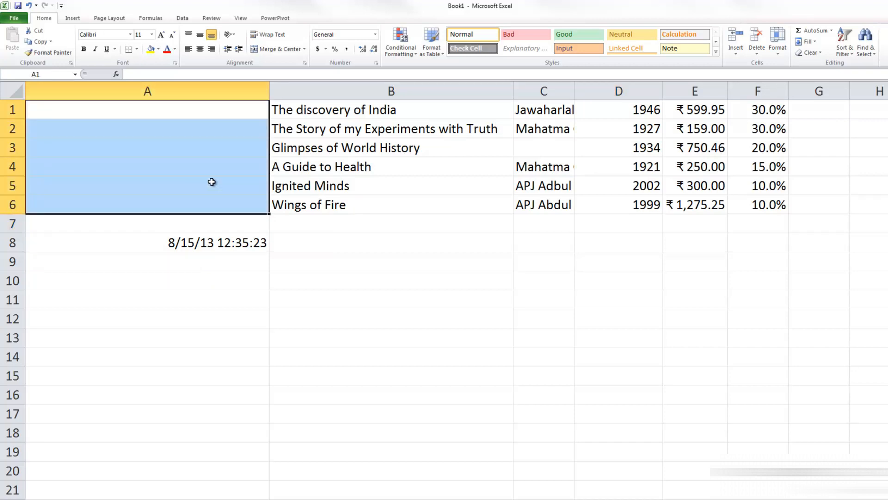
right_click(159, 147)
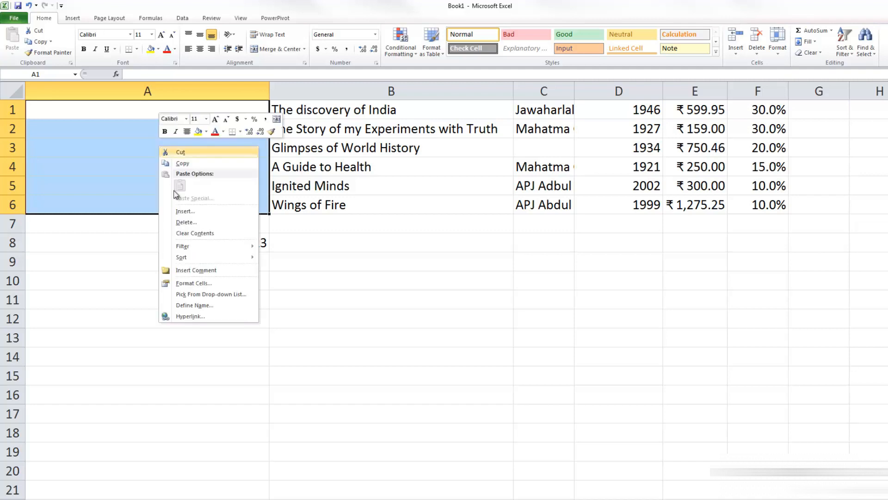
click(182, 222)
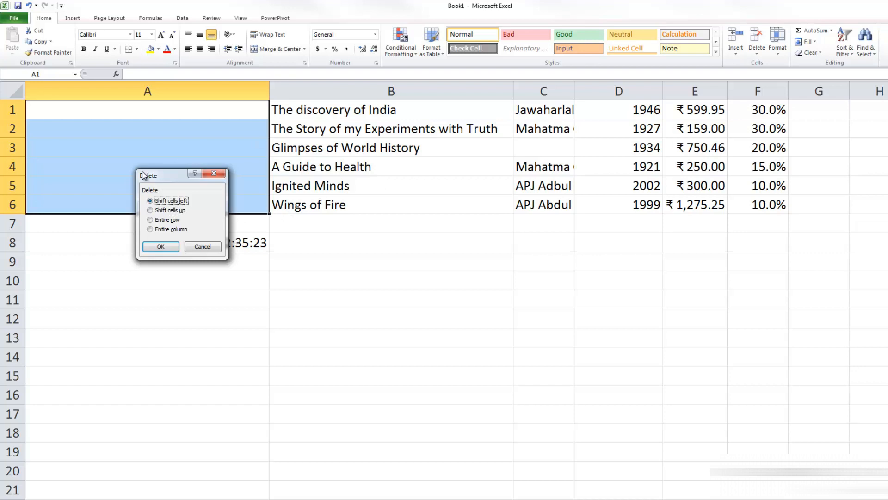
click(159, 247)
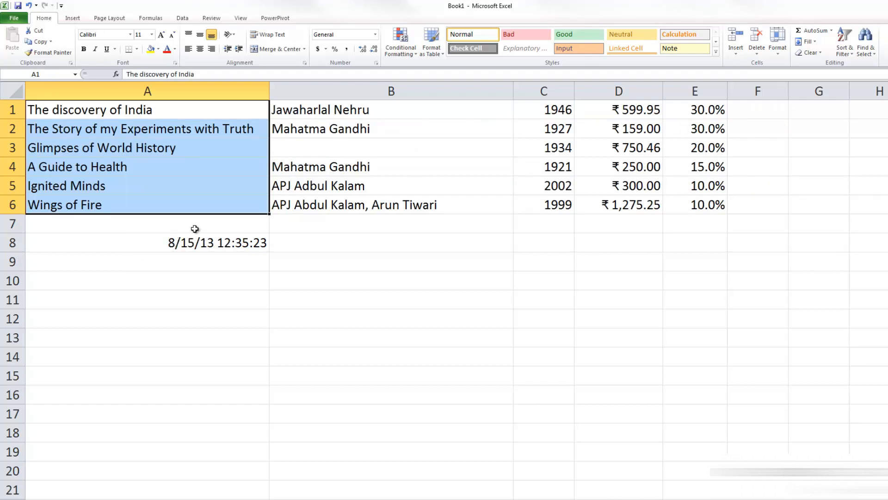
Select cell A8 containing the date and time
click(196, 244)
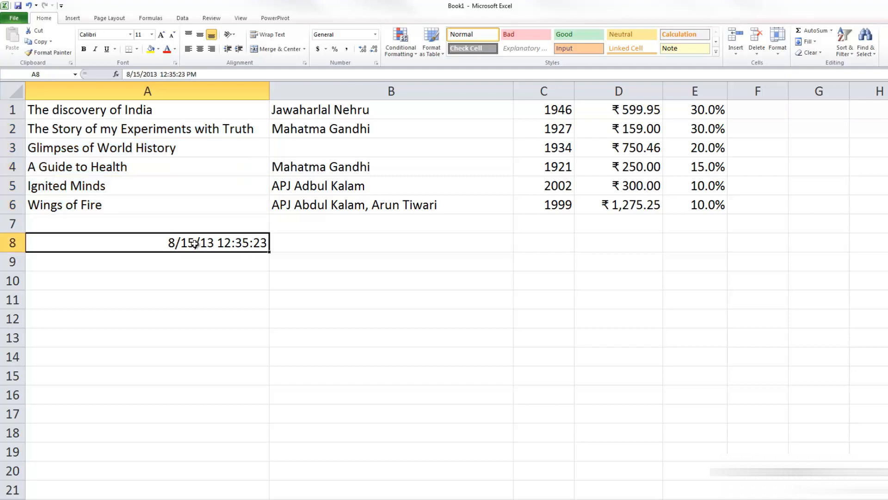